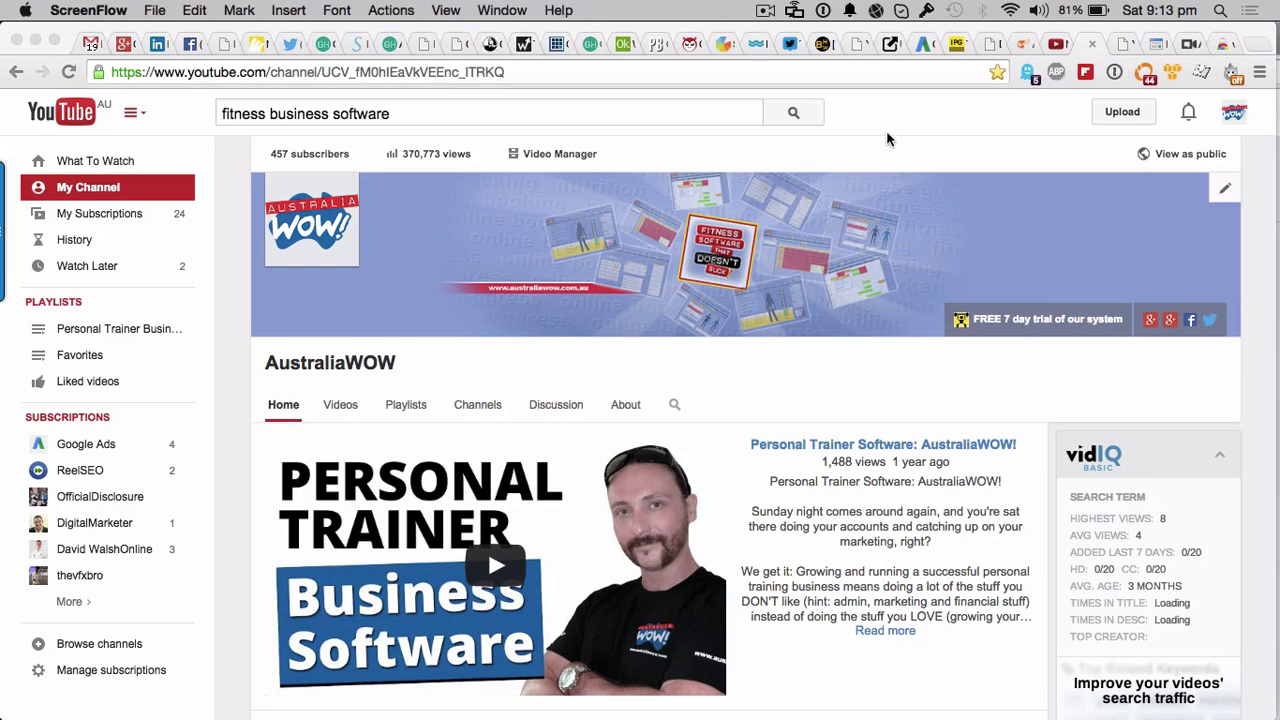
- View the Chrome Web Store page of vidIQ Vision for YouTube and search YouTube for "fitness business software"
left_click(1220, 46)
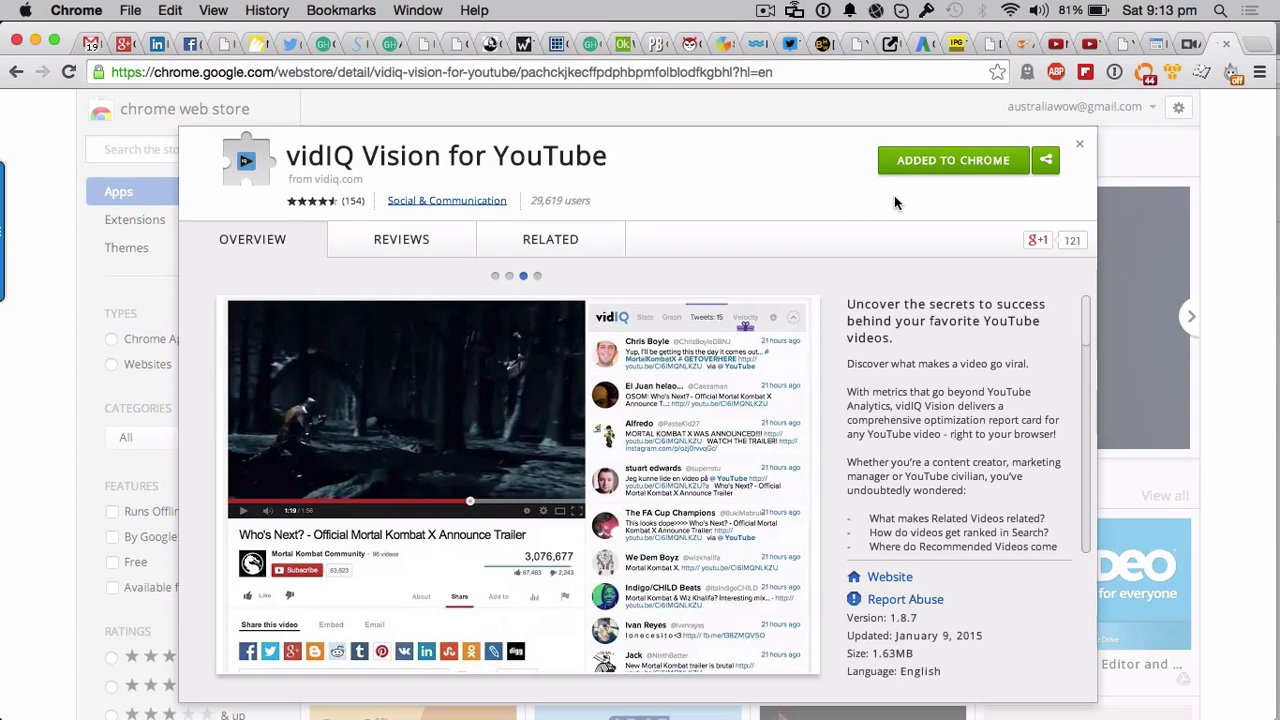
left_click(1087, 46)
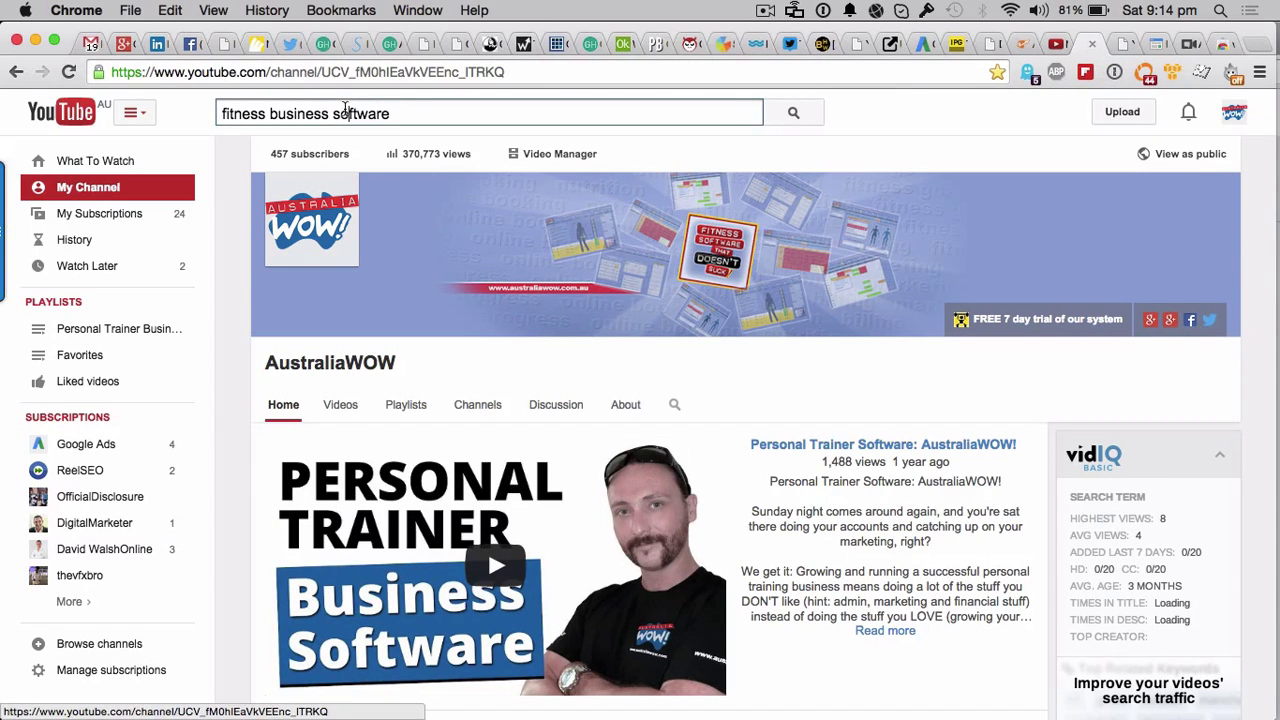
left_click(411, 112)
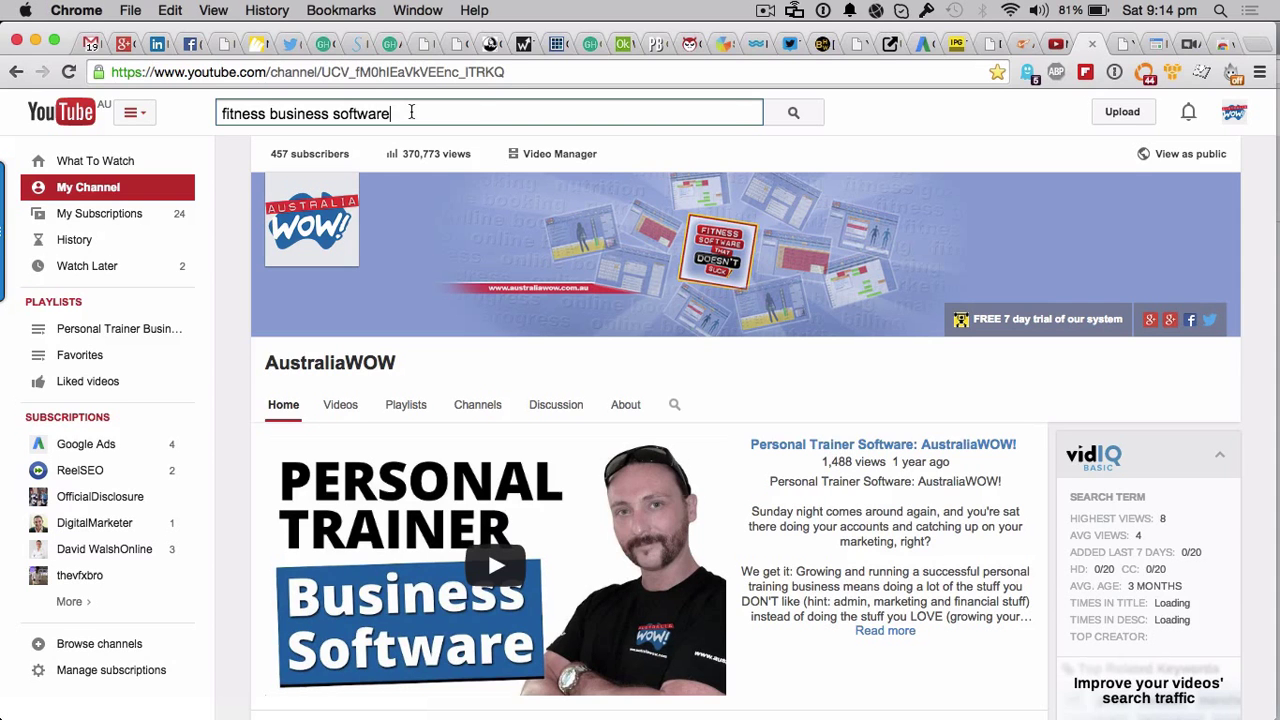
left_click(790, 114)
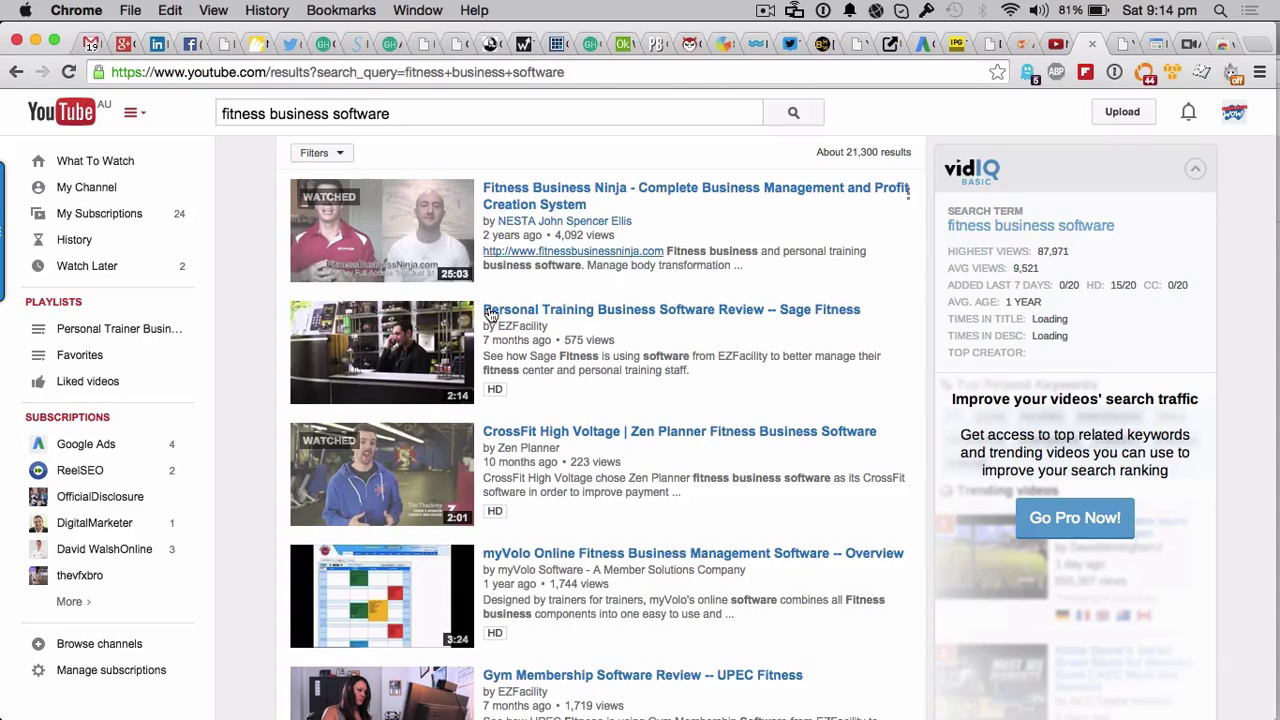
- Open the Fitness Business Ninja video from the search results, pause it and examine its vidIQ stats and score explanation
scroll(390, 298, "down", 2)
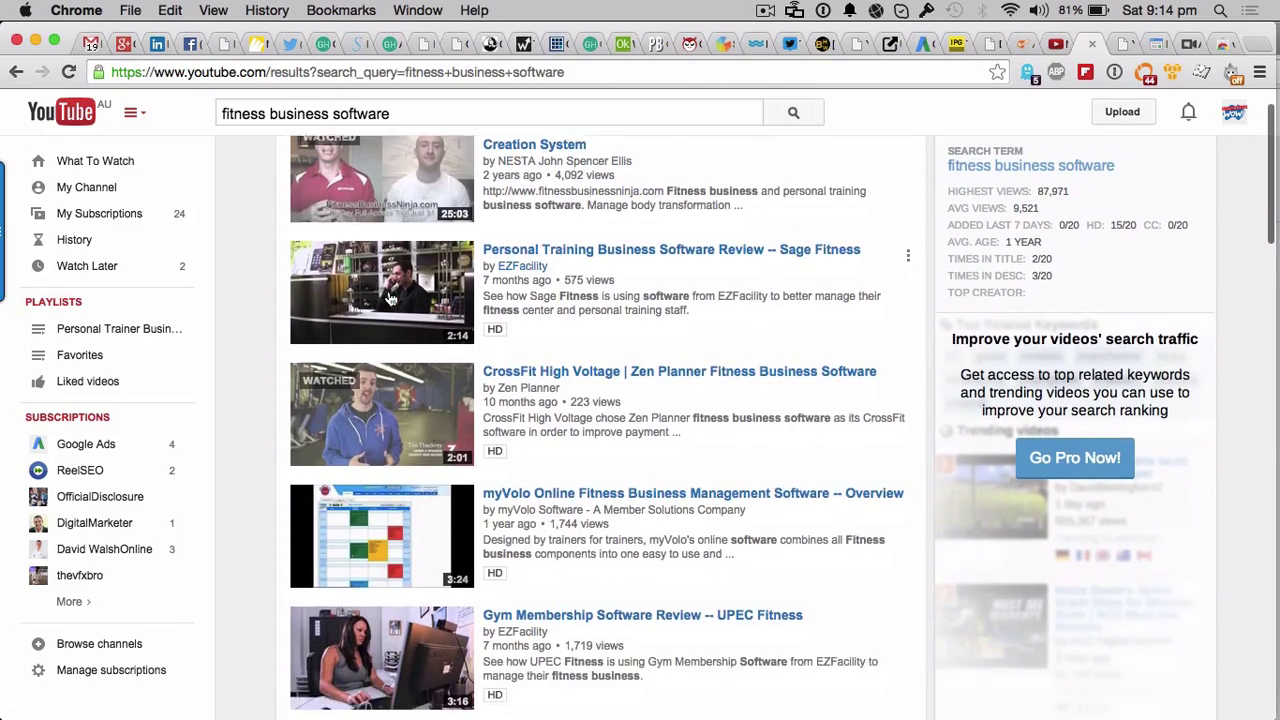
scroll(390, 300, "up", 2)
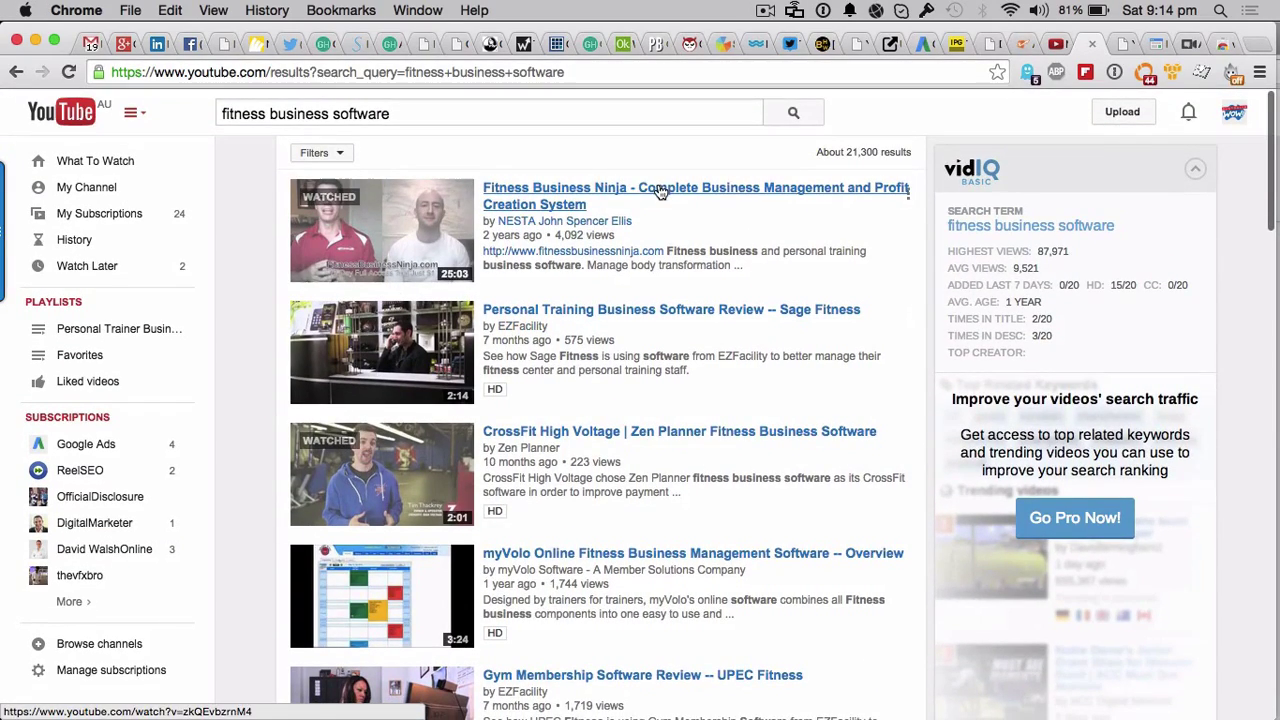
left_click(656, 193)
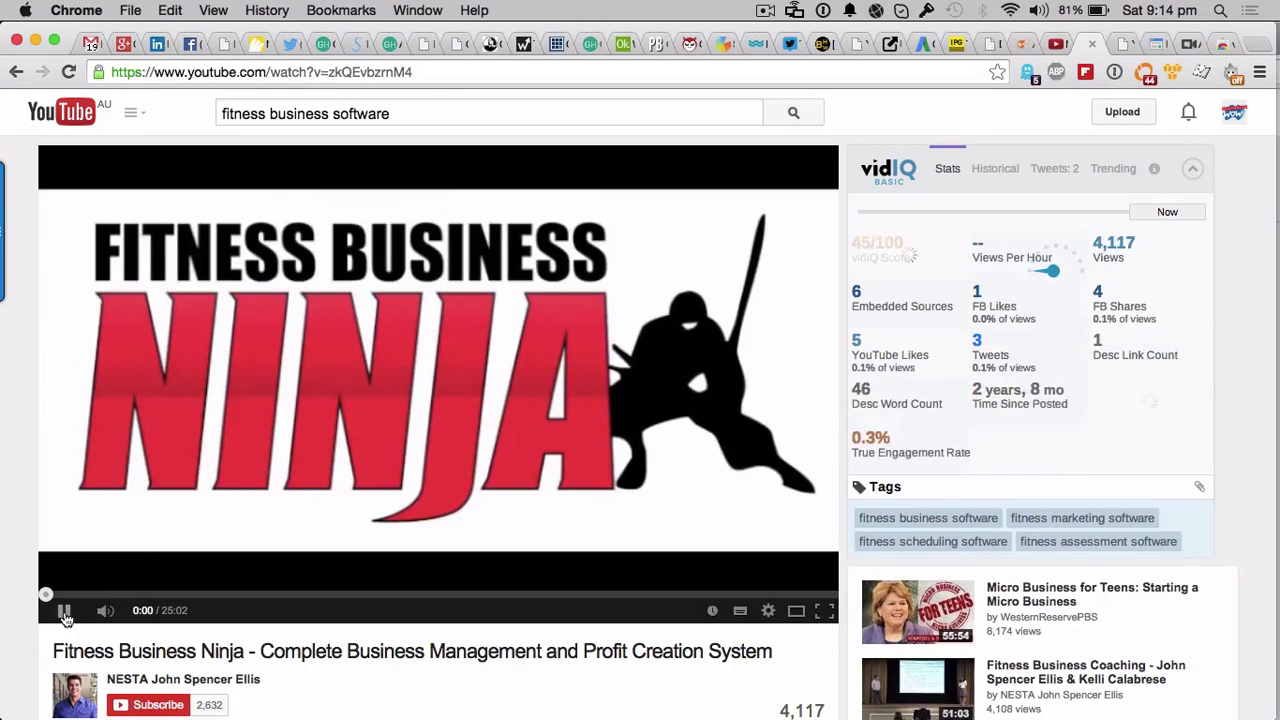
left_click(63, 612)
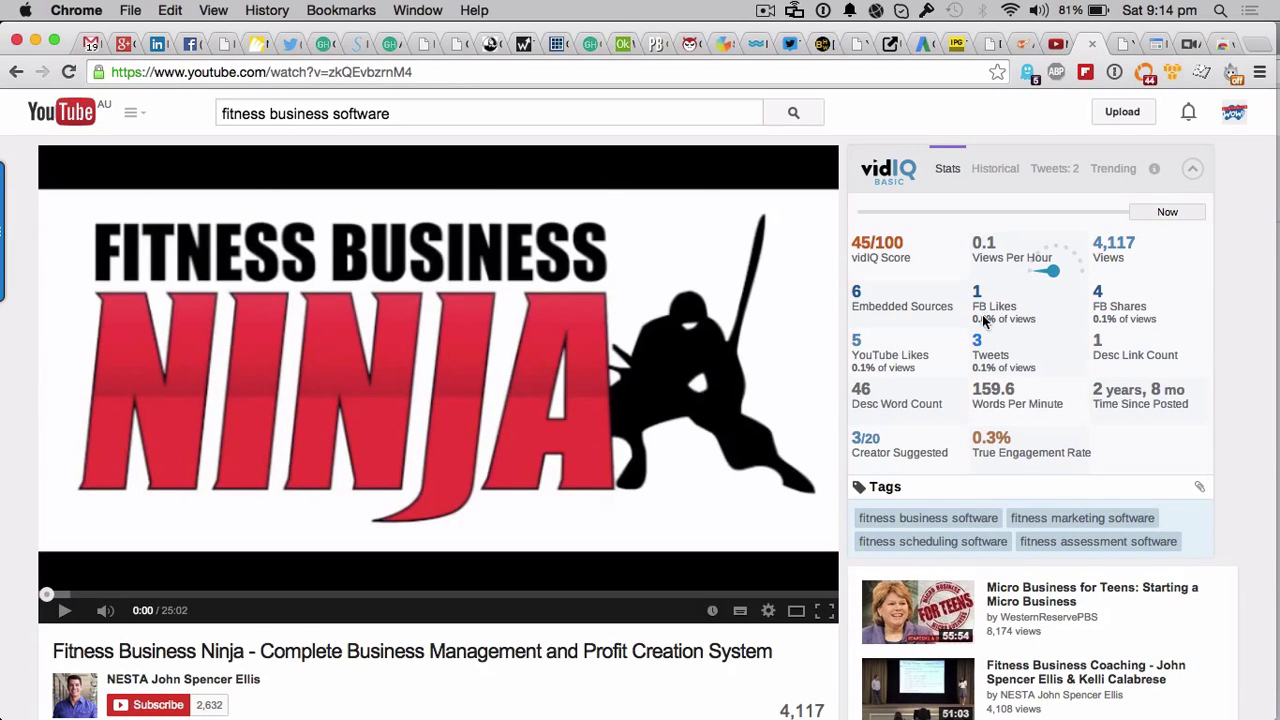
mouse_move(990, 298)
mouse_move(896, 262)
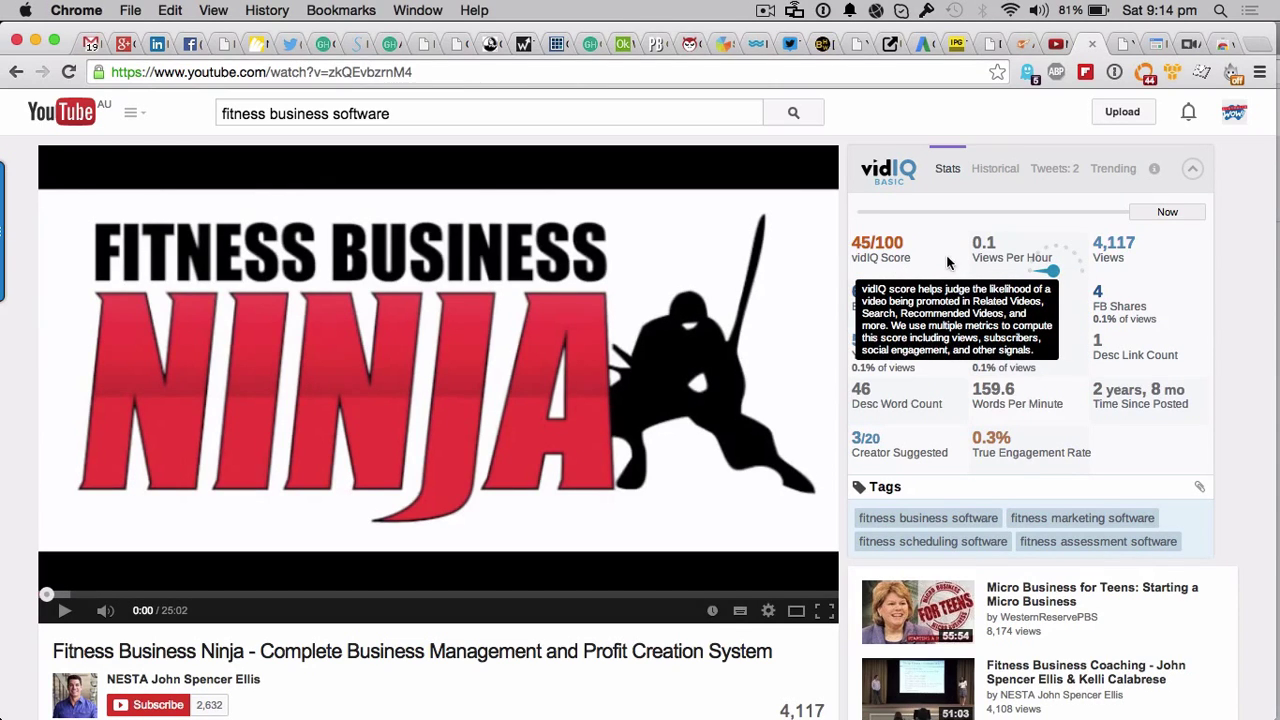
- Copy all of the Fitness Business Ninja video's tags from vidIQ
scroll(1132, 293, "down", 2)
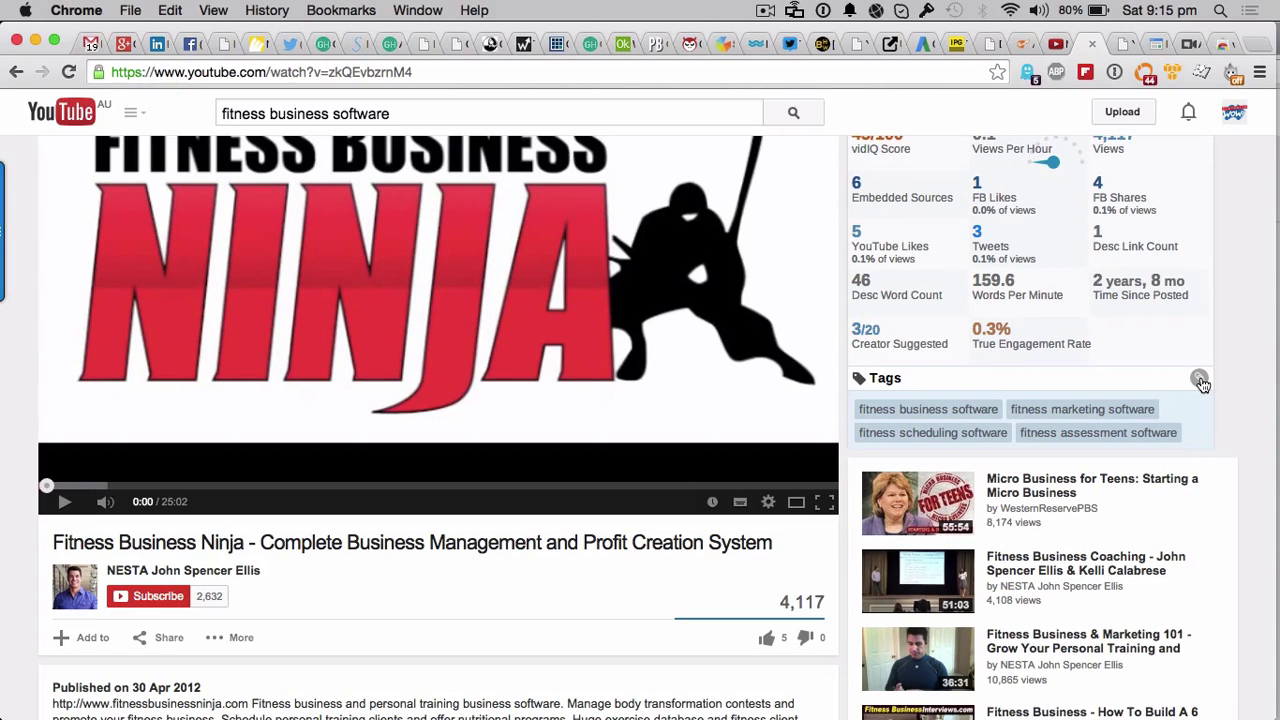
left_click(1200, 380)
scroll(1202, 385, "up", 3)
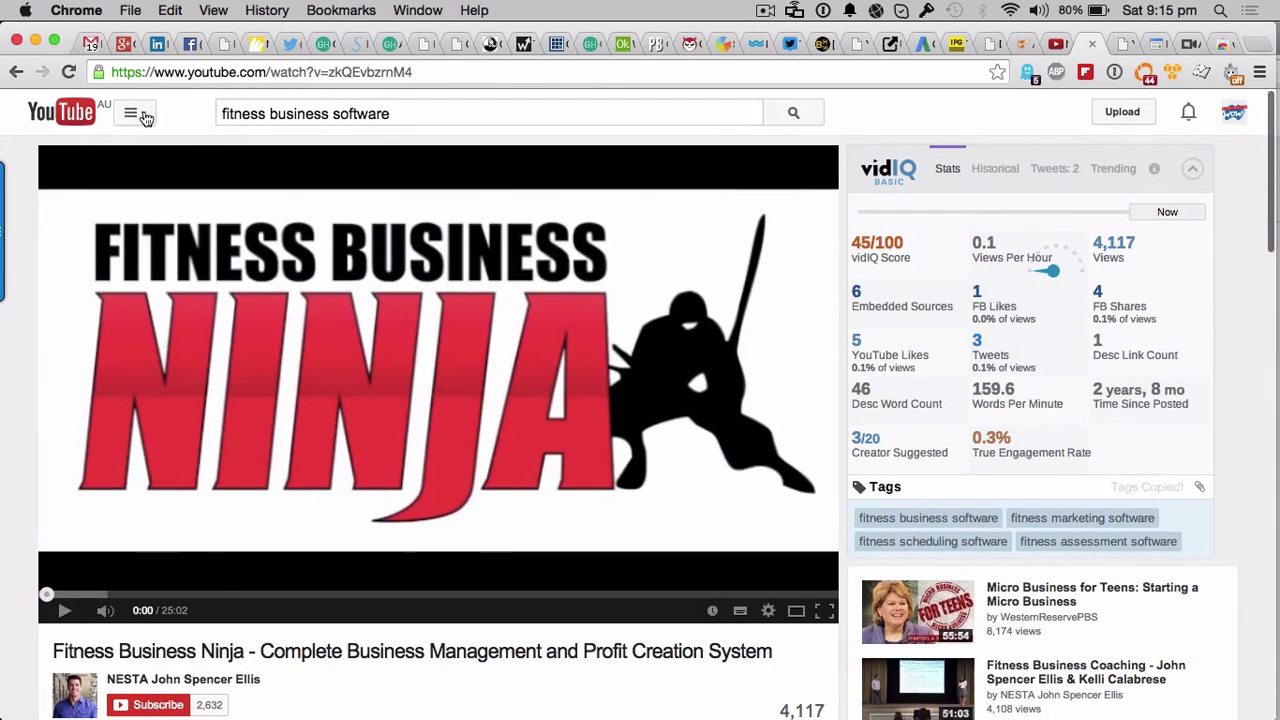
- Open the "Personal Trainer Software: AustraliaWOW!" trailer from your own channel and pause it
left_click(137, 115)
left_click(90, 196)
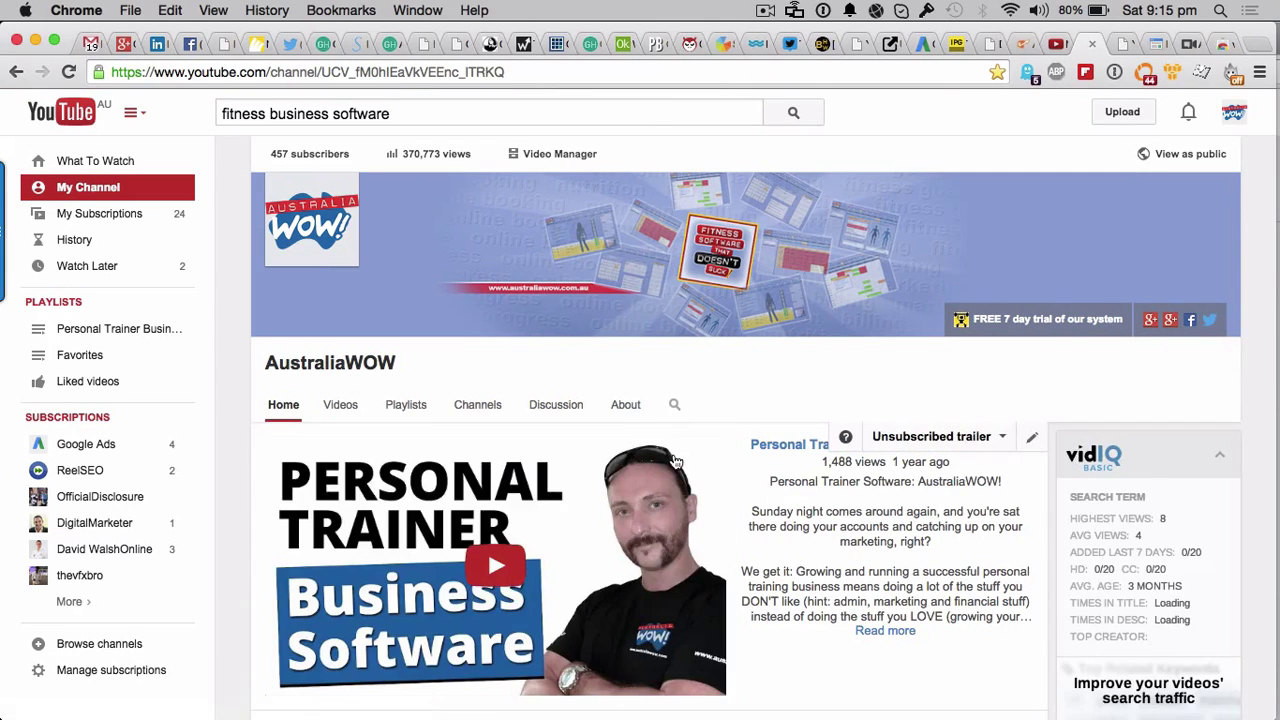
scroll(675, 462, "down", 3)
left_click(800, 267)
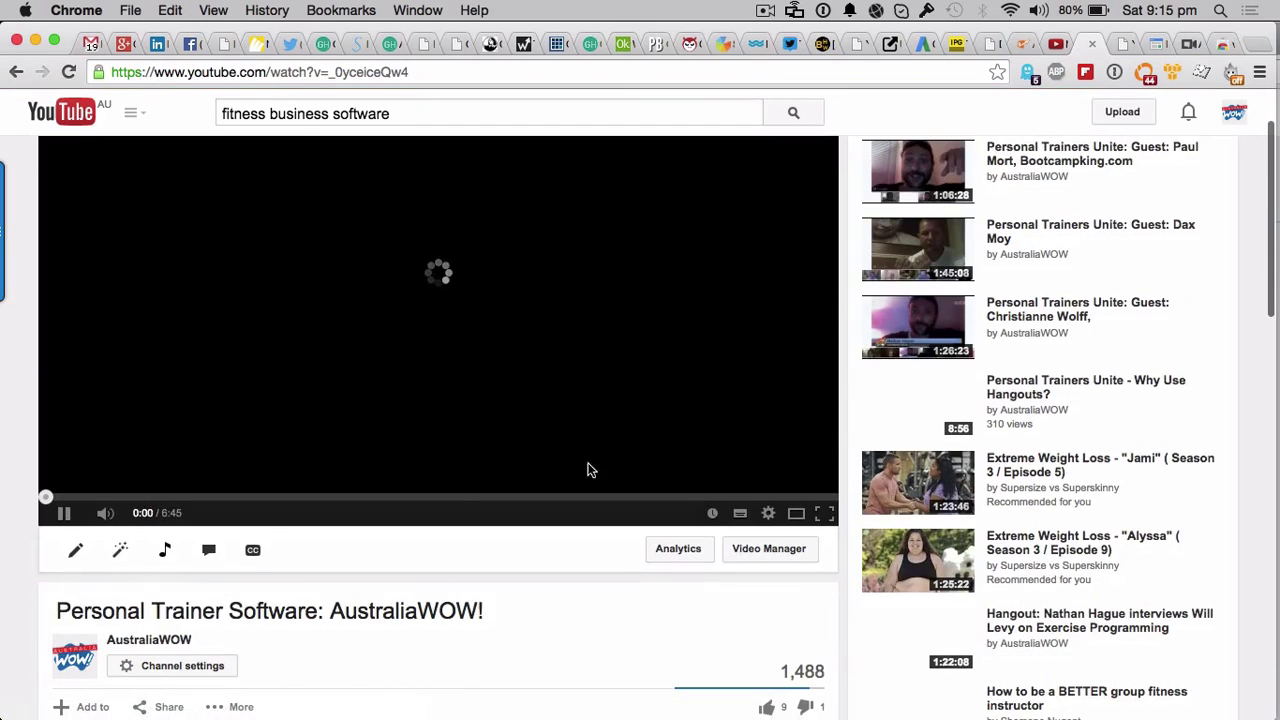
left_click(64, 515)
- Open "How To Create Your Online Personal Training System in 150 Seconds" for editing from the Video Manager
scroll(506, 540, "down", 3)
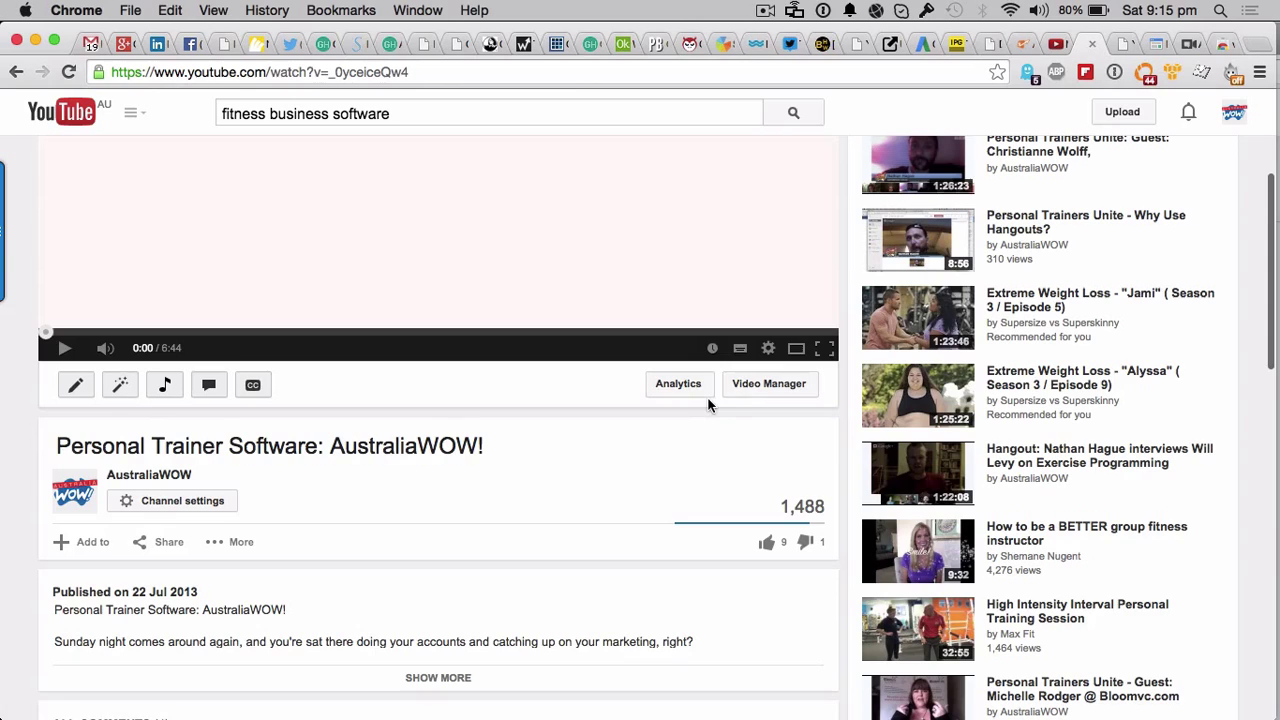
left_click(763, 392)
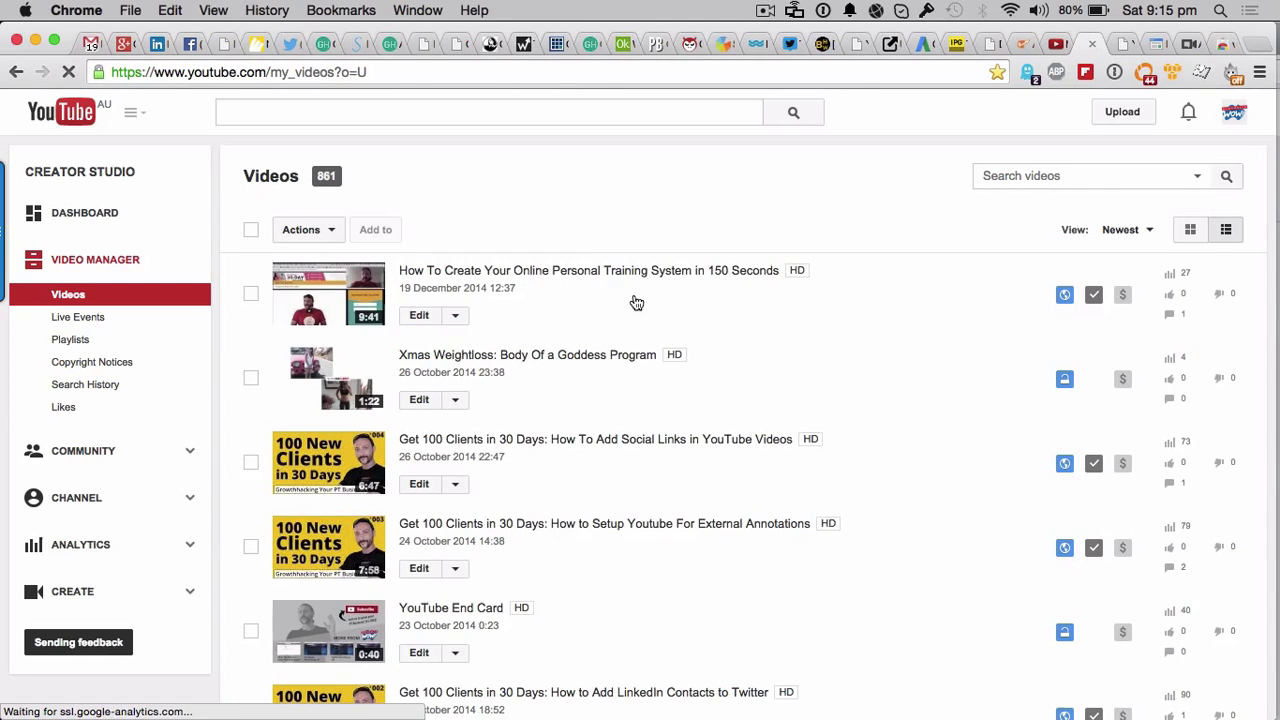
left_click(426, 318)
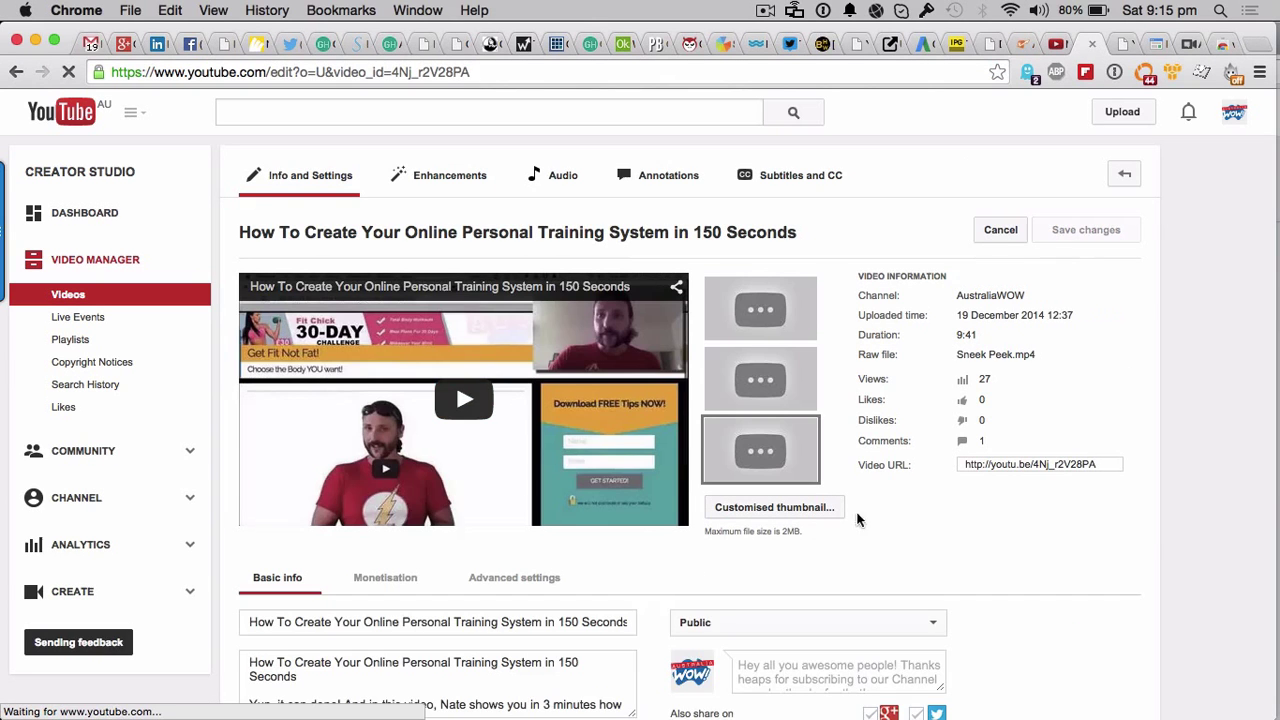
- Paste the copied fitness software tags after the video's existing tags and save the changes
scroll(930, 490, "down", 2)
scroll(1043, 519, "down", 4)
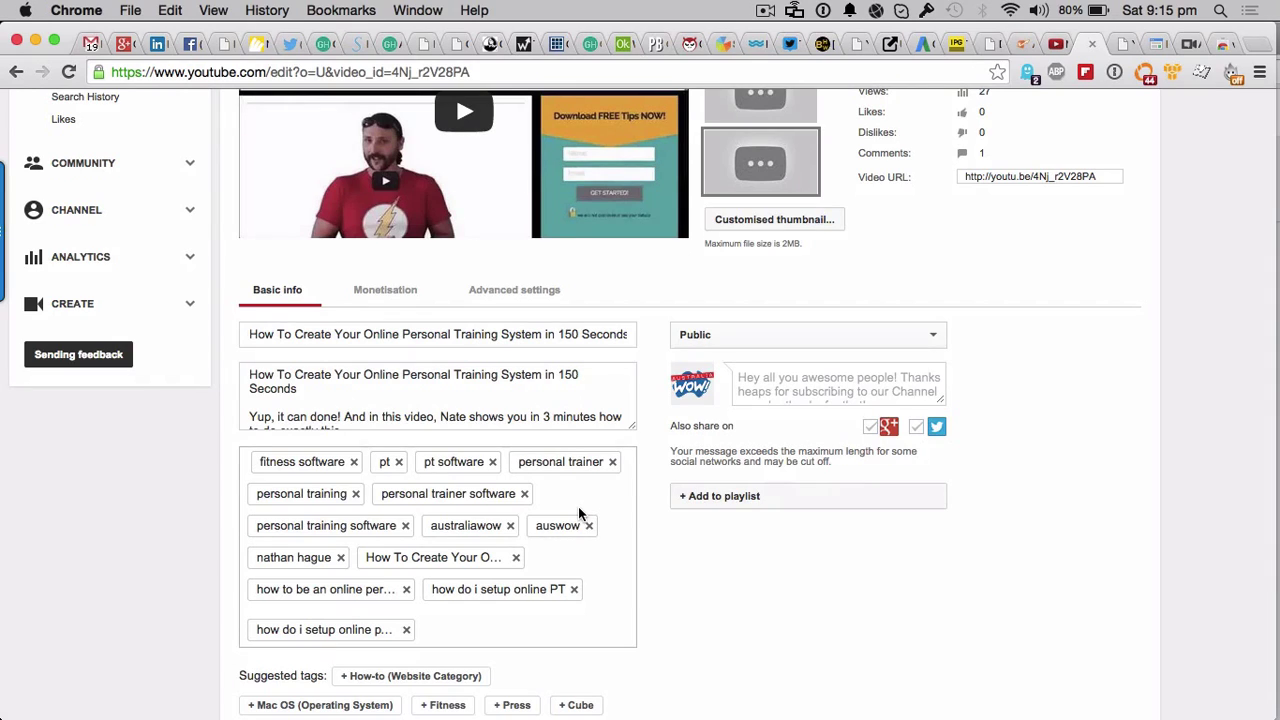
left_click(452, 637)
key("super+v")
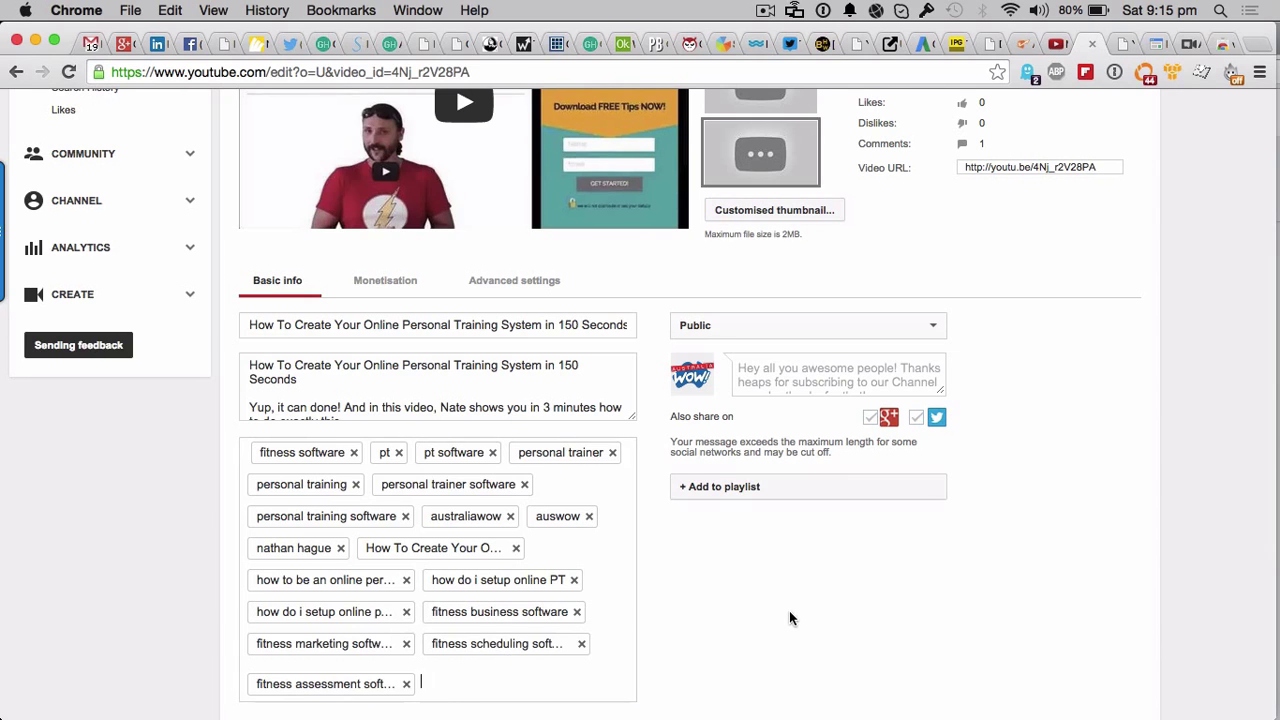
scroll(789, 618, "up", 3)
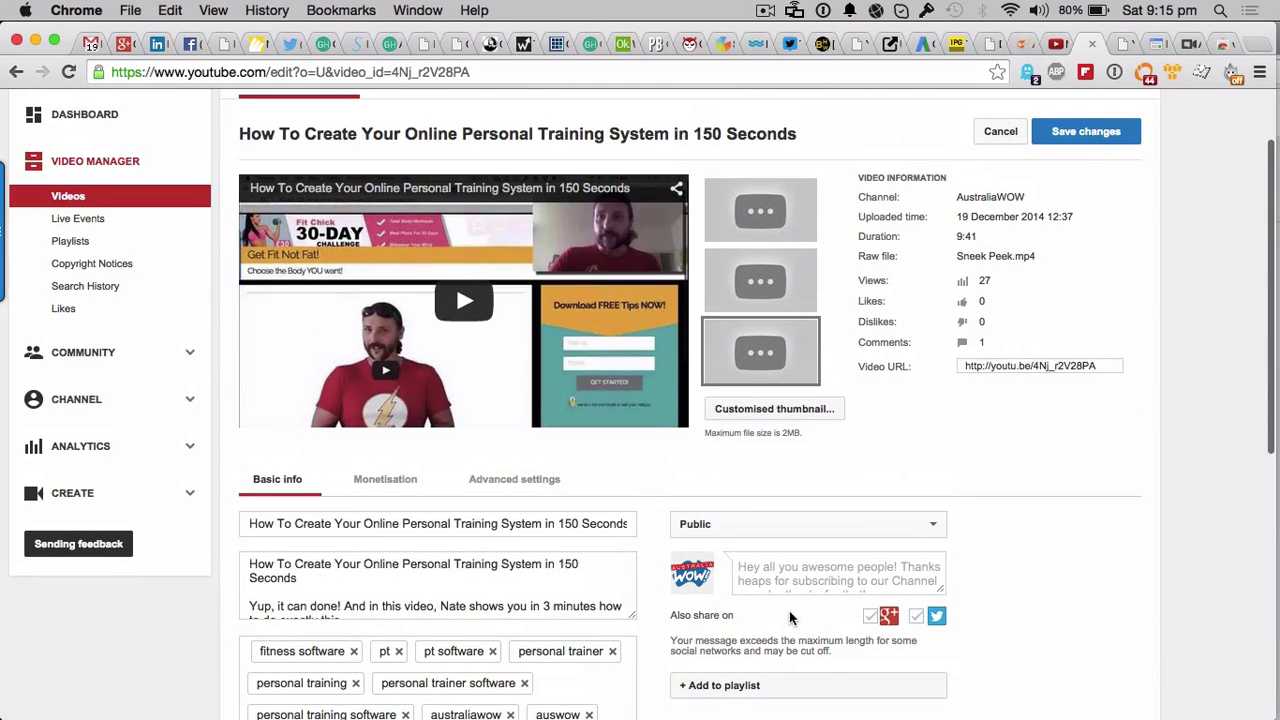
left_click(1087, 134)
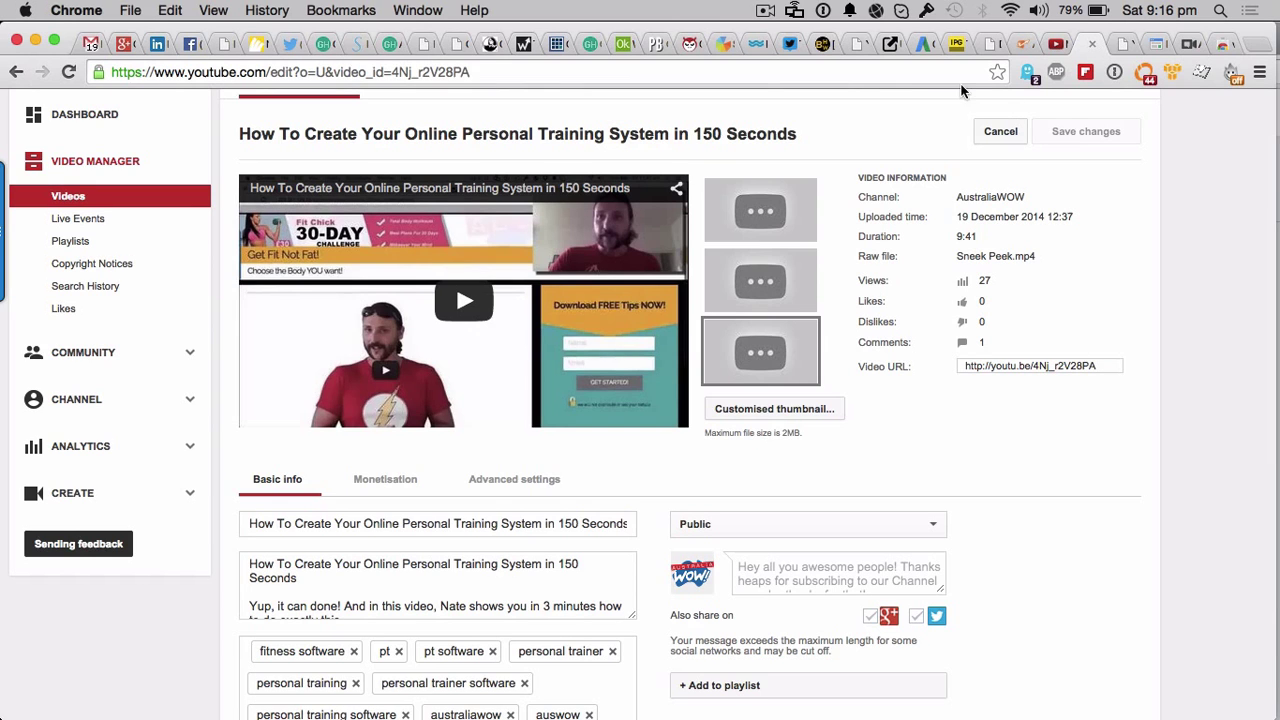
- Switch to the trackyoutube.com top tags research page and examine the best tags for "london personal trainer"
left_click(855, 45)
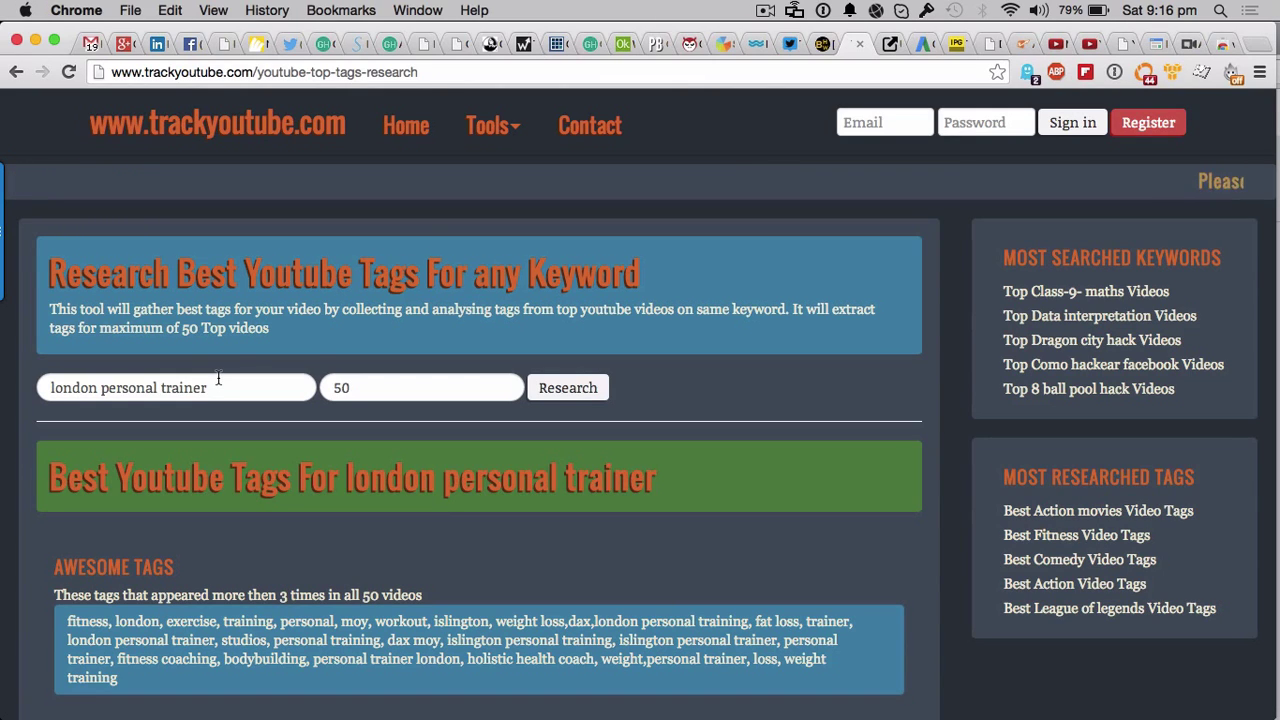
left_click(490, 127)
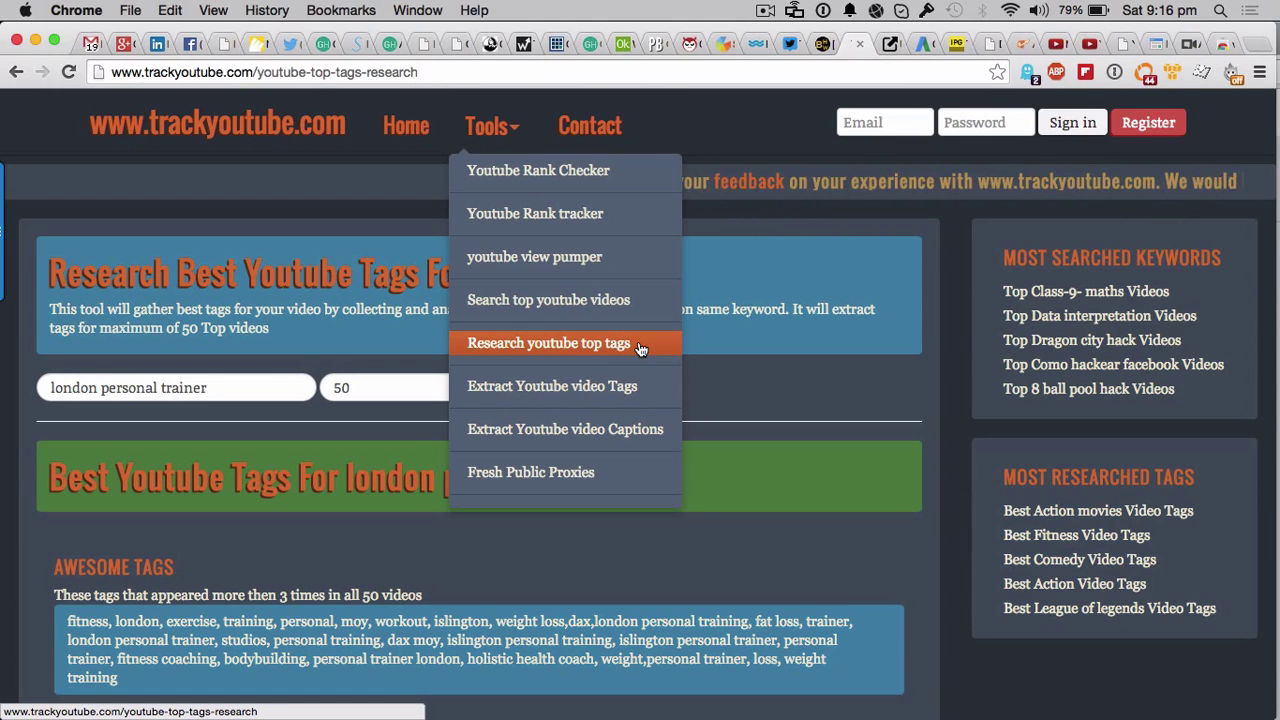
left_click(784, 406)
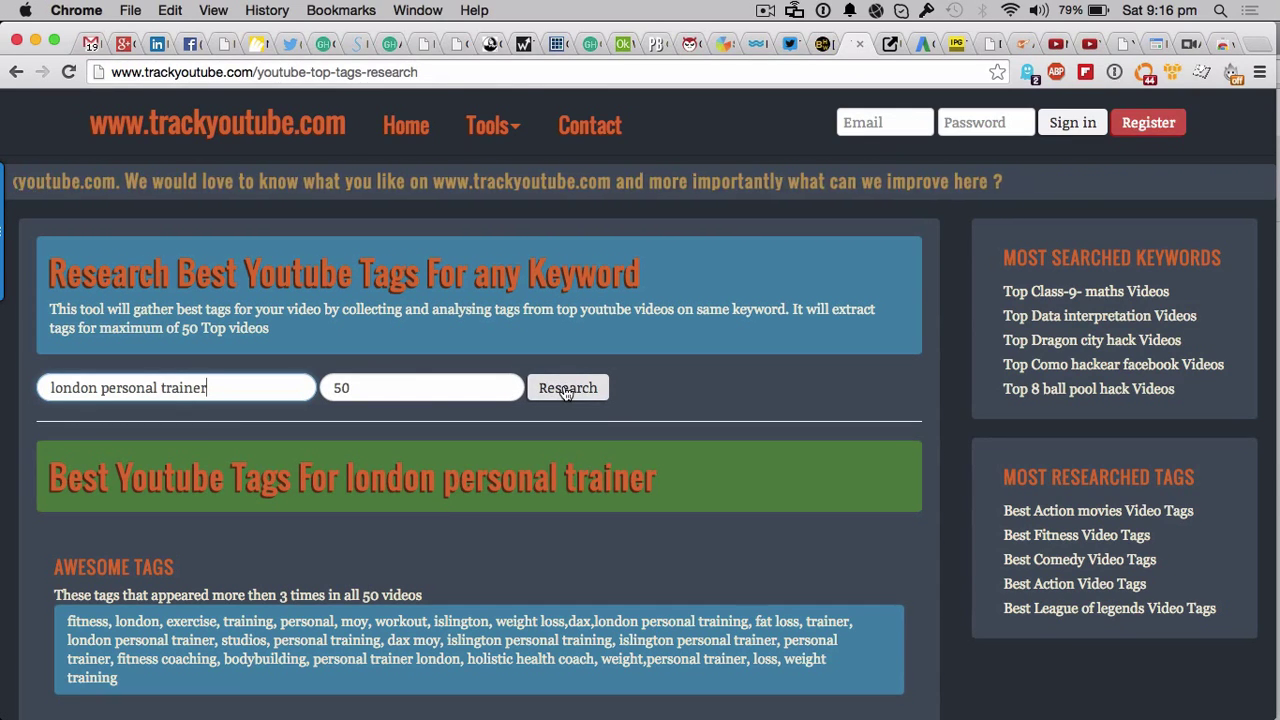
scroll(644, 472, "down", 1)
scroll(644, 473, "down", 1)
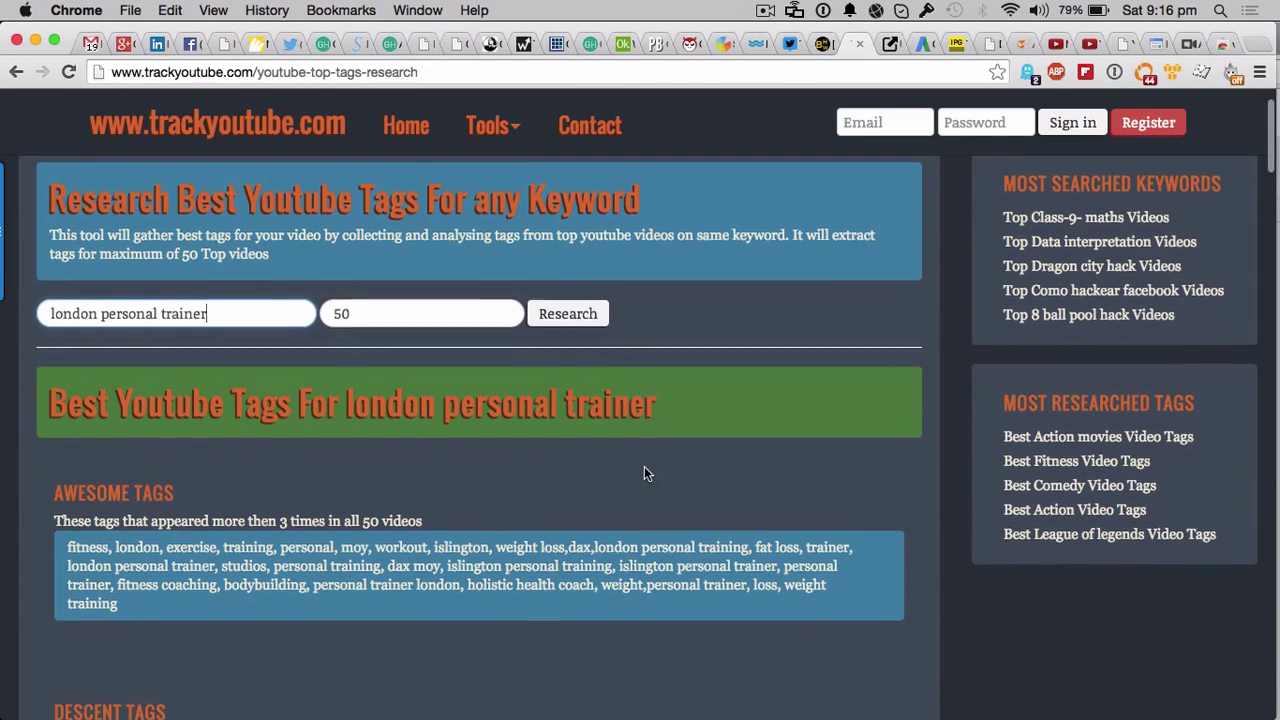
scroll(644, 473, "down", 1)
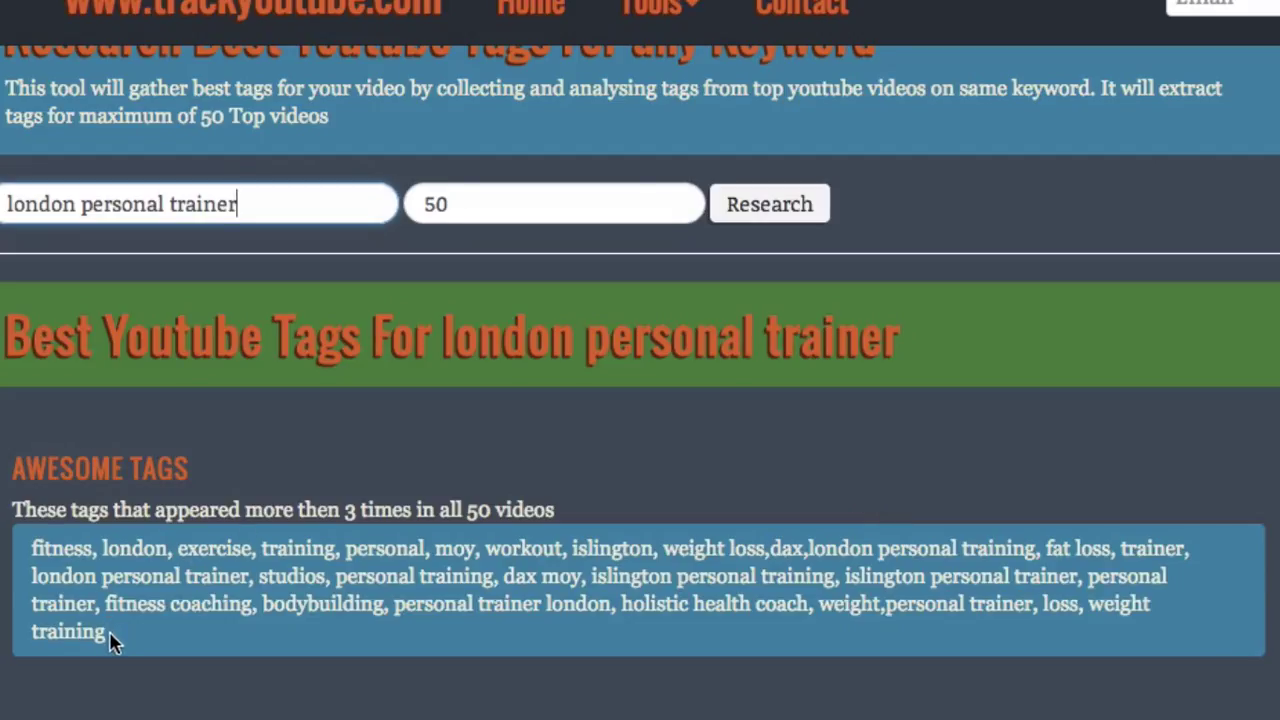
left_click_drag(107, 633, 28, 546)
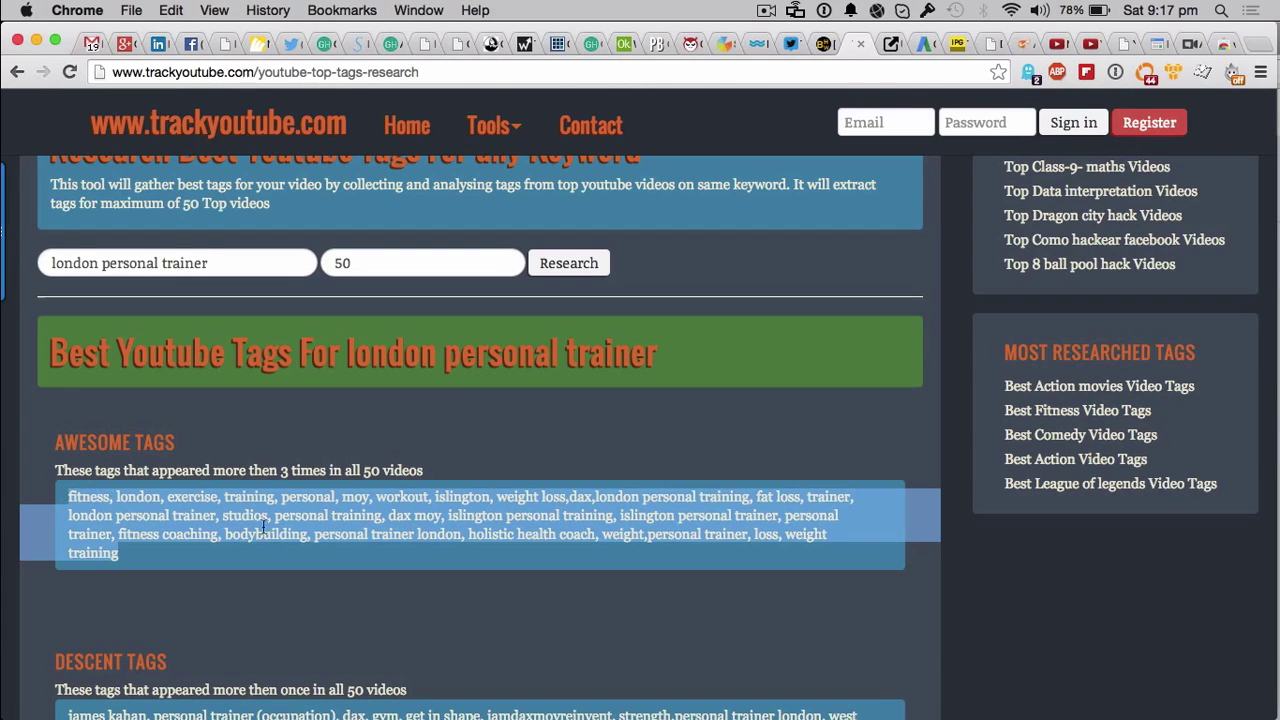
left_click(331, 524)
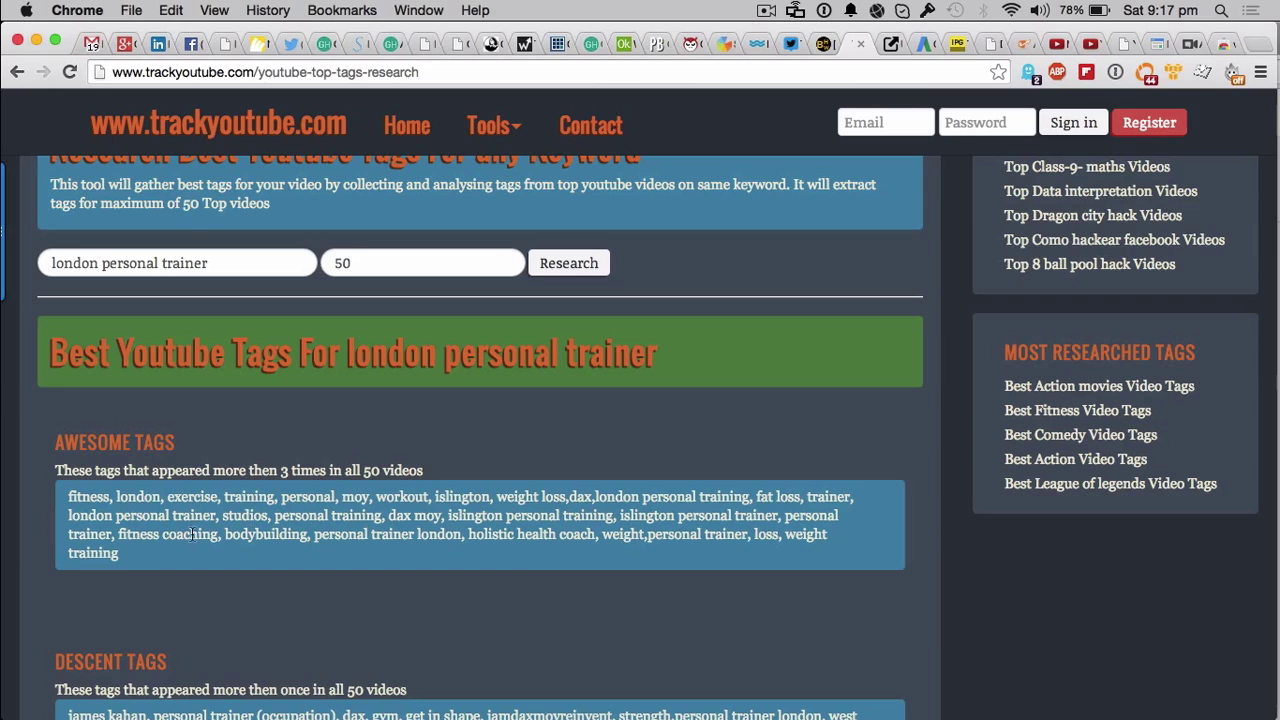
left_click_drag(122, 555, 72, 497)
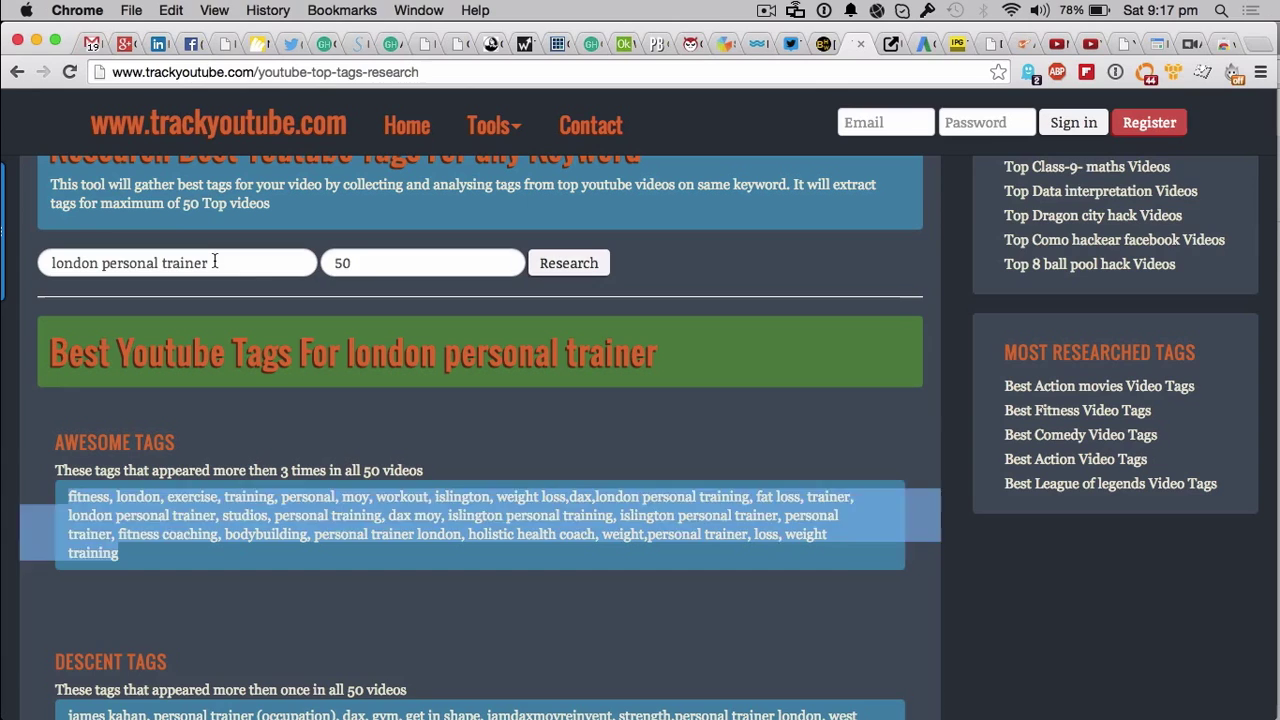
left_click_drag(216, 262, 32, 244)
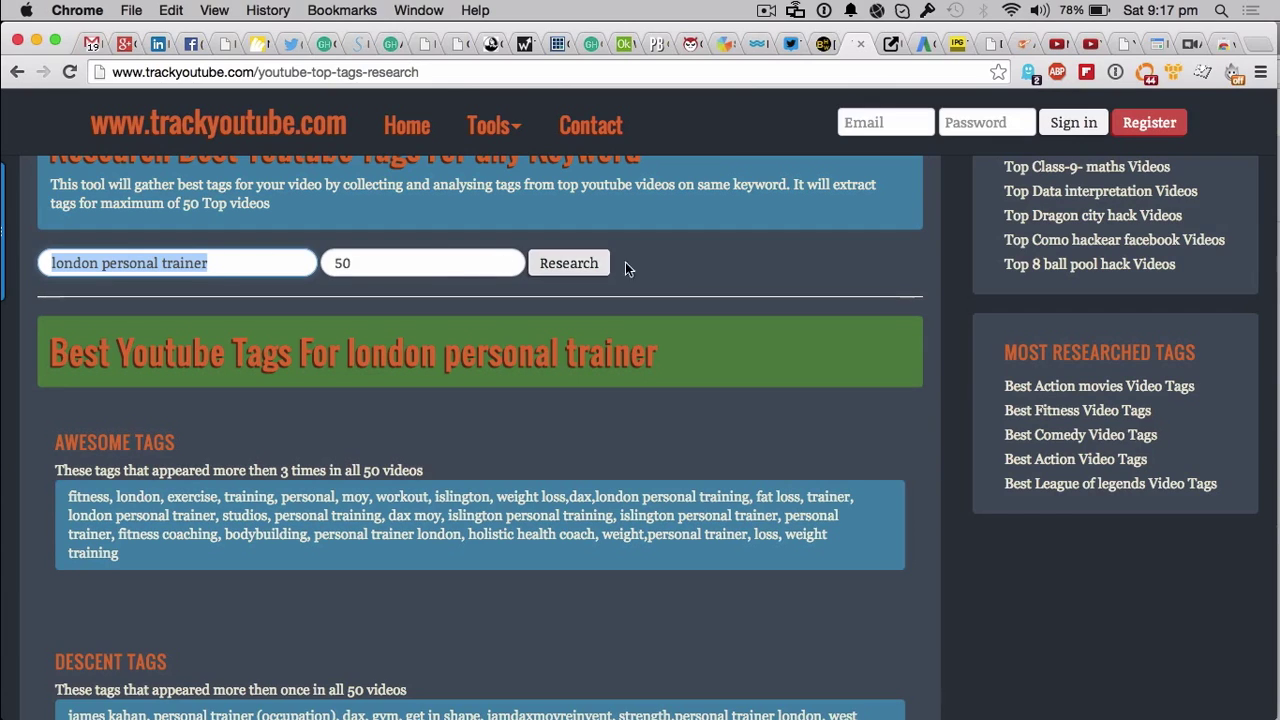
left_click(673, 270)
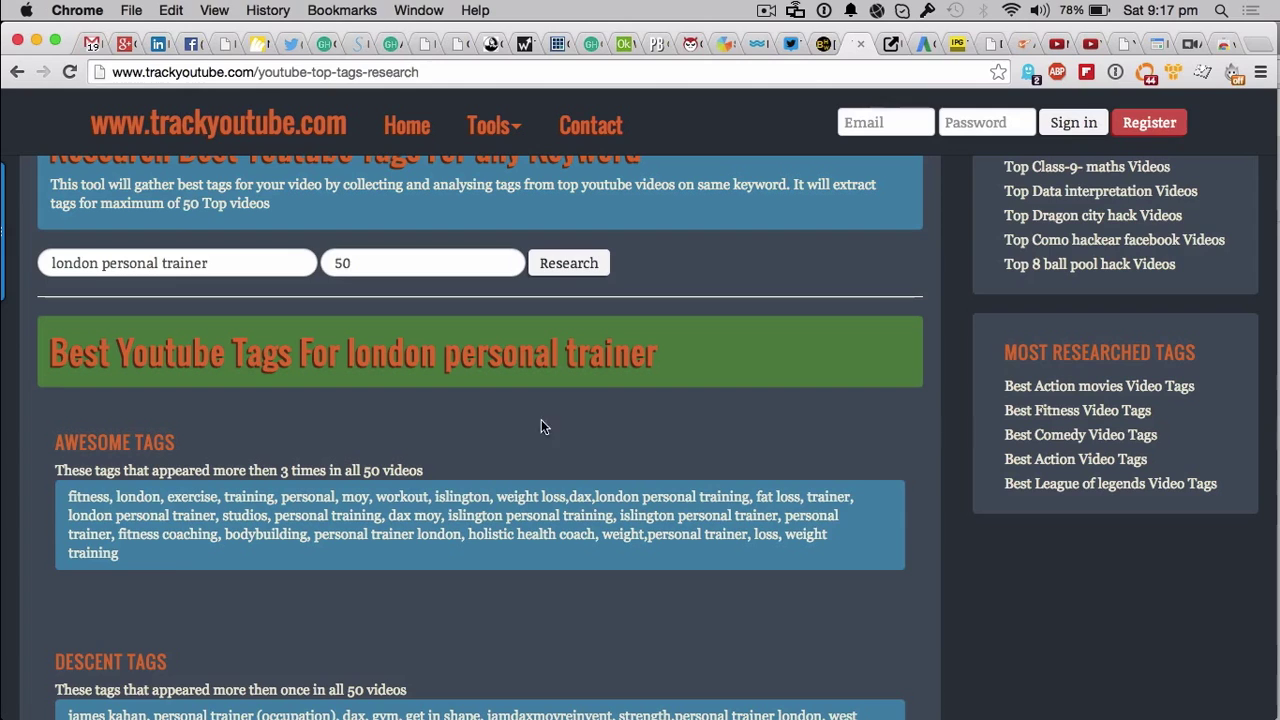
- Copy the whole Awesome Tags list and paste it into the blank Untitled 2 document in TextEdit
left_click_drag(123, 560, 67, 497)
key("super+c")
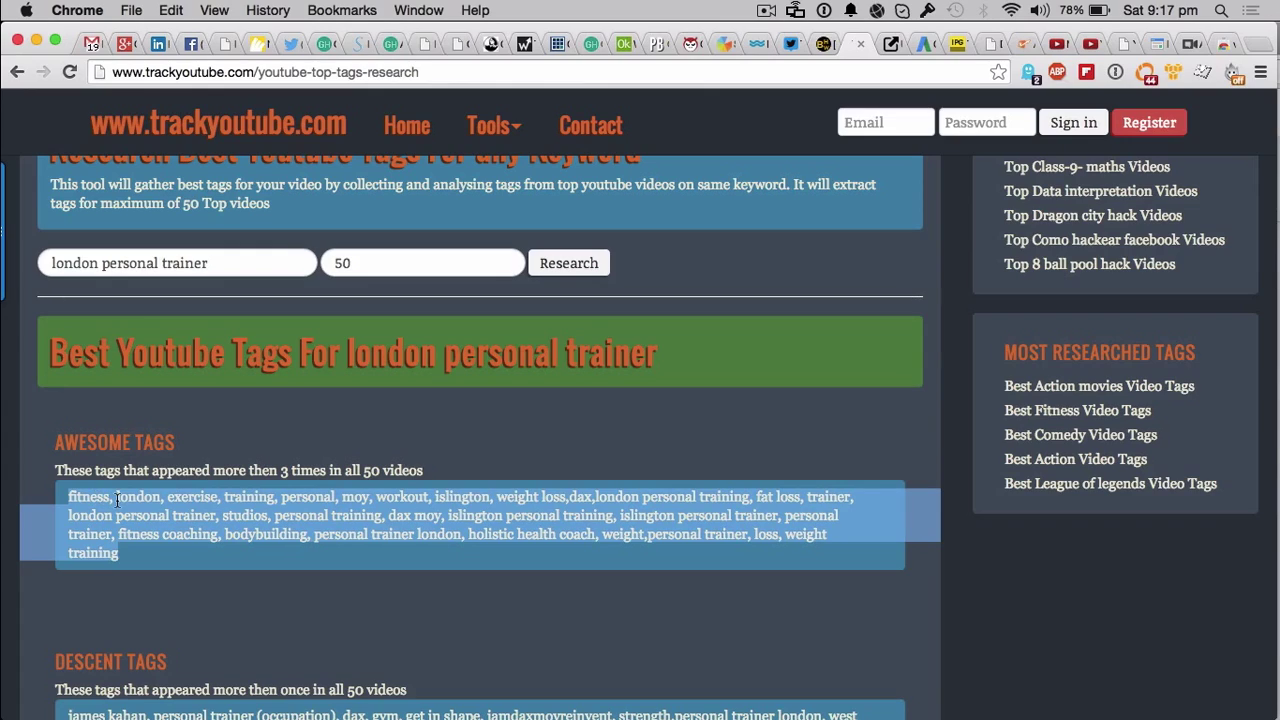
key("ctrl+Up")
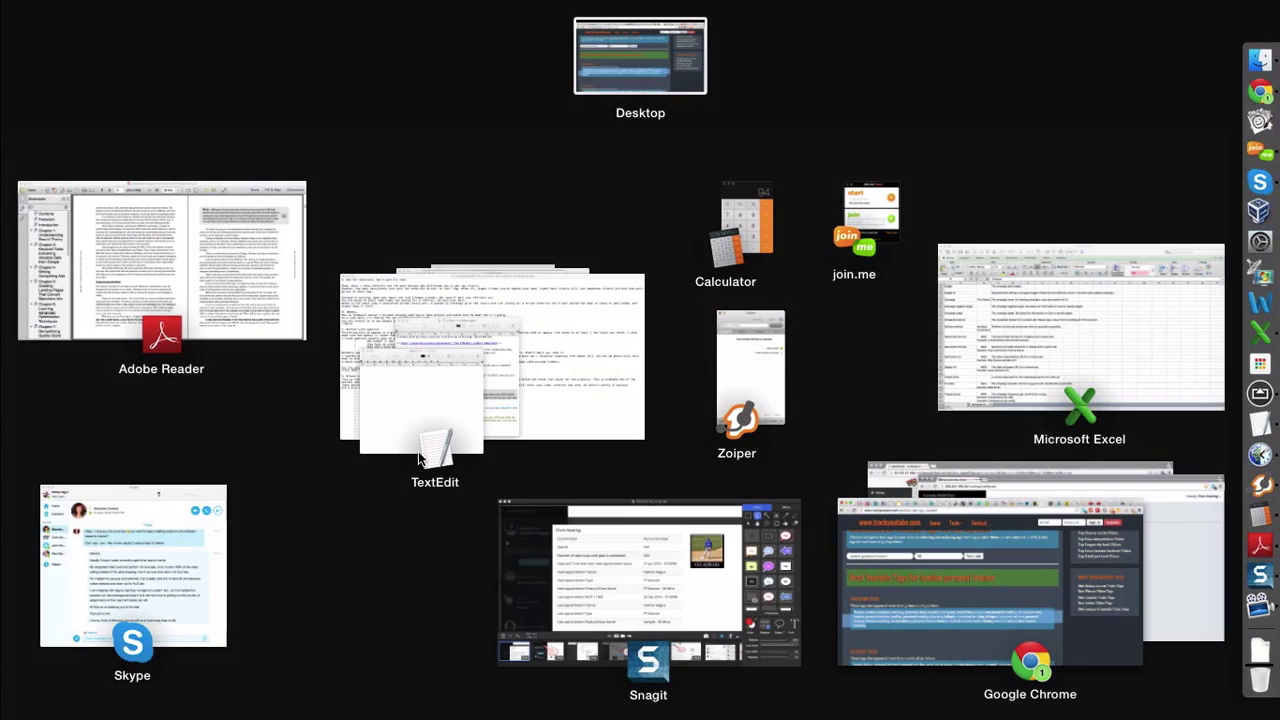
left_click(408, 409)
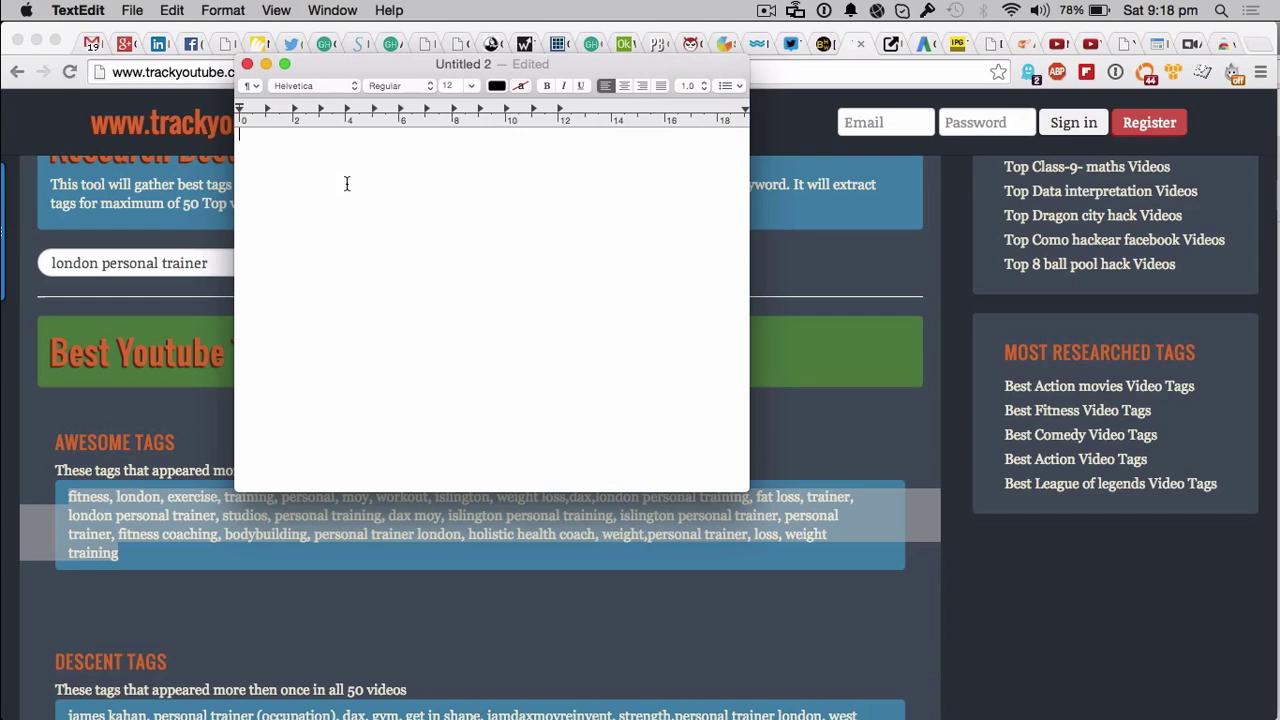
key("super+v")
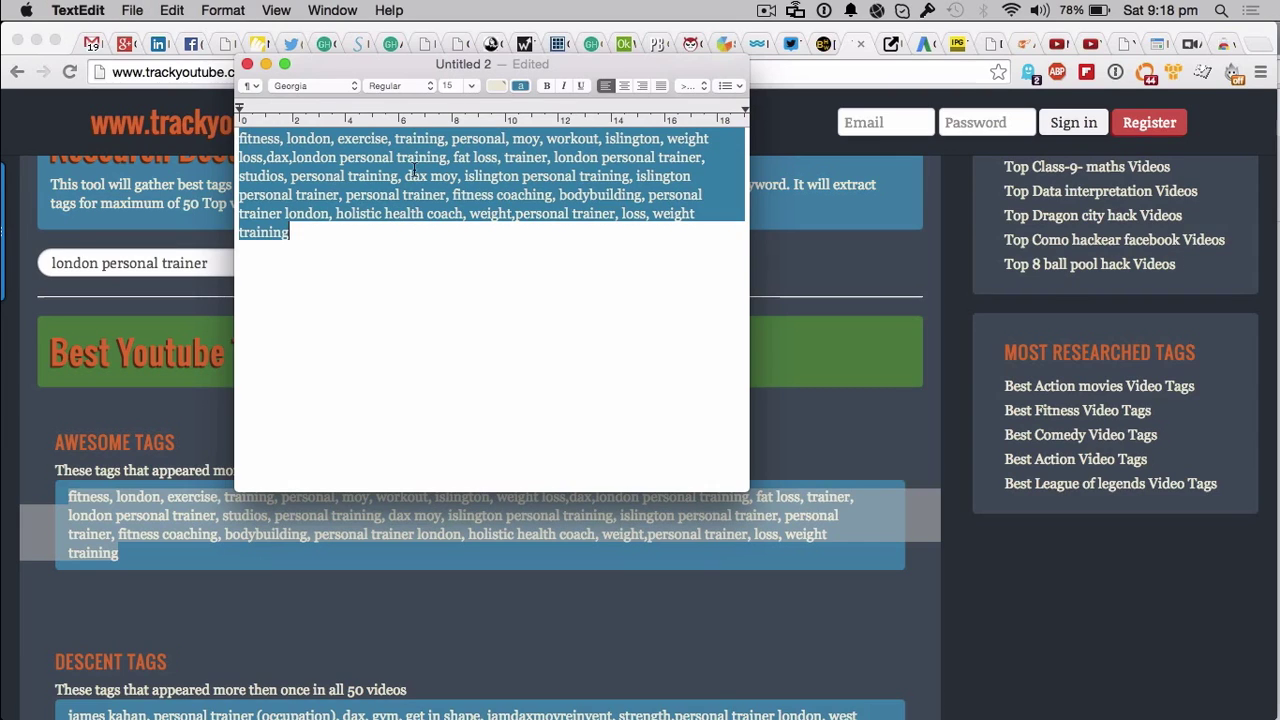
- Delete the three tags containing the competing trainer's name from the pasted tag list, leaving the remaining tags separated by commas
left_click_drag(462, 176, 406, 177)
key("BackSpace")
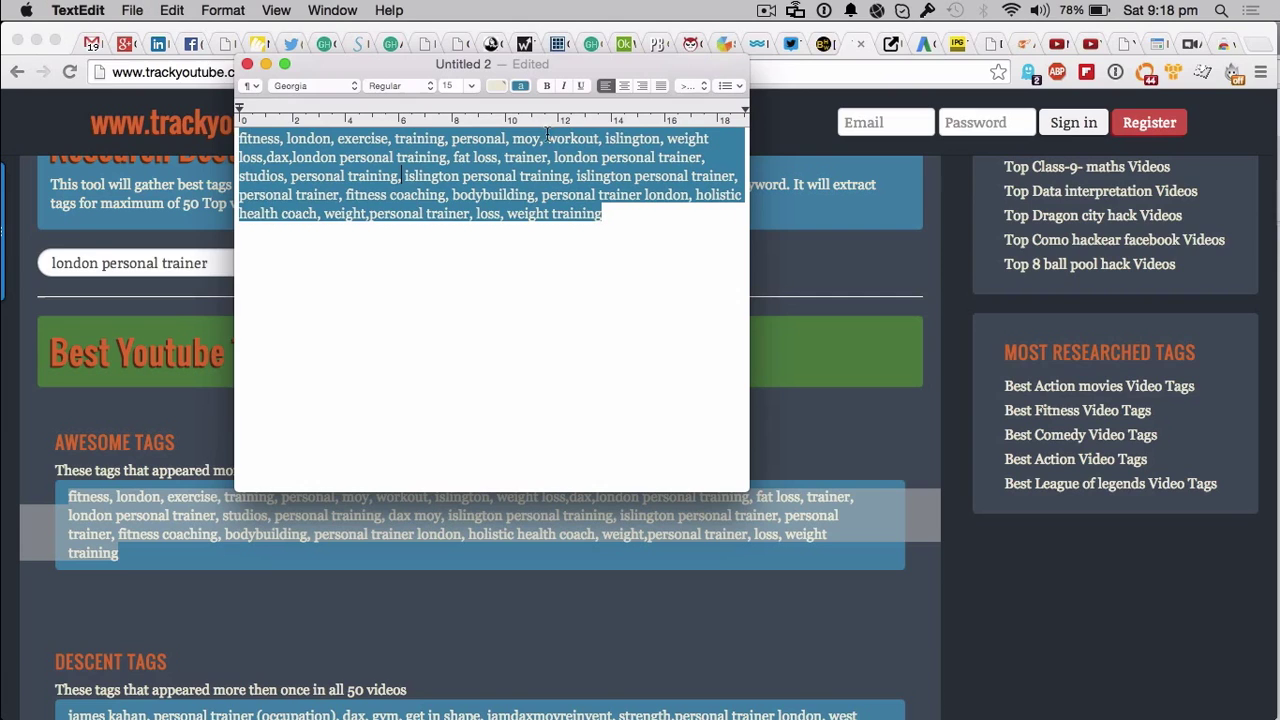
left_click_drag(548, 139, 513, 139)
key("BackSpace")
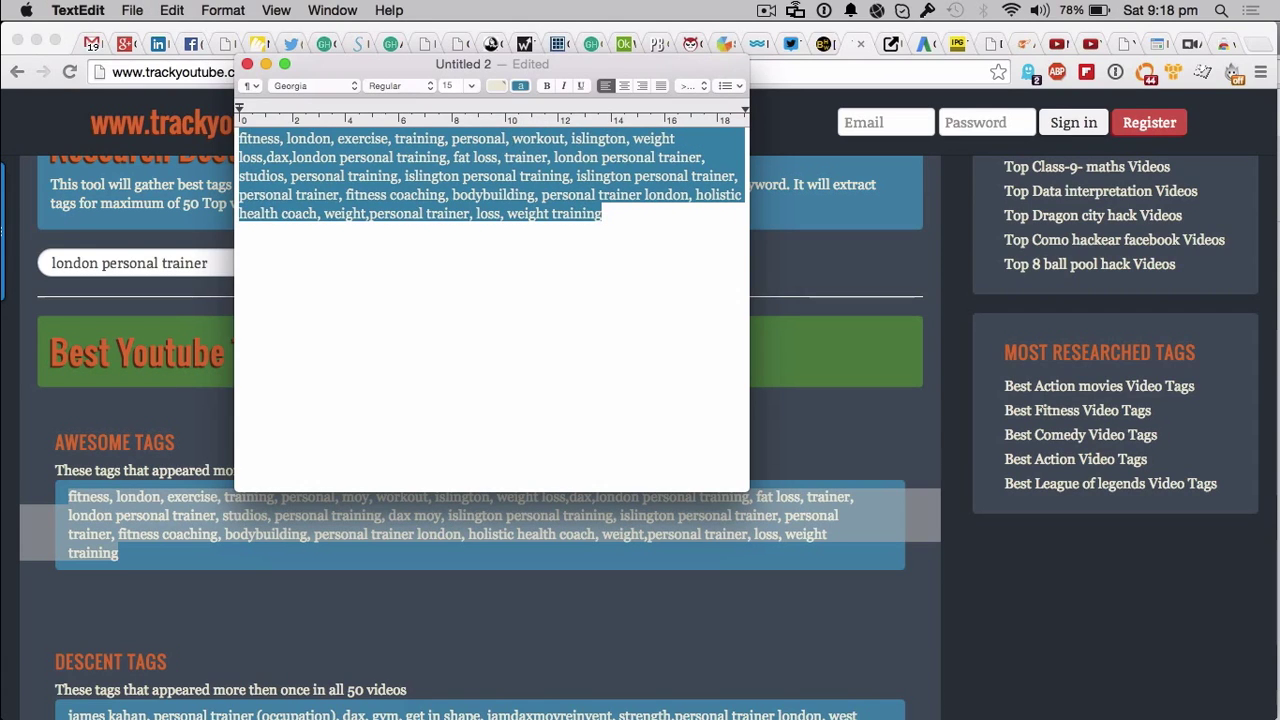
left_click(292, 157)
key("BackSpace")
key("BackSpace")
key("BackSpace")
key("BackSpace")
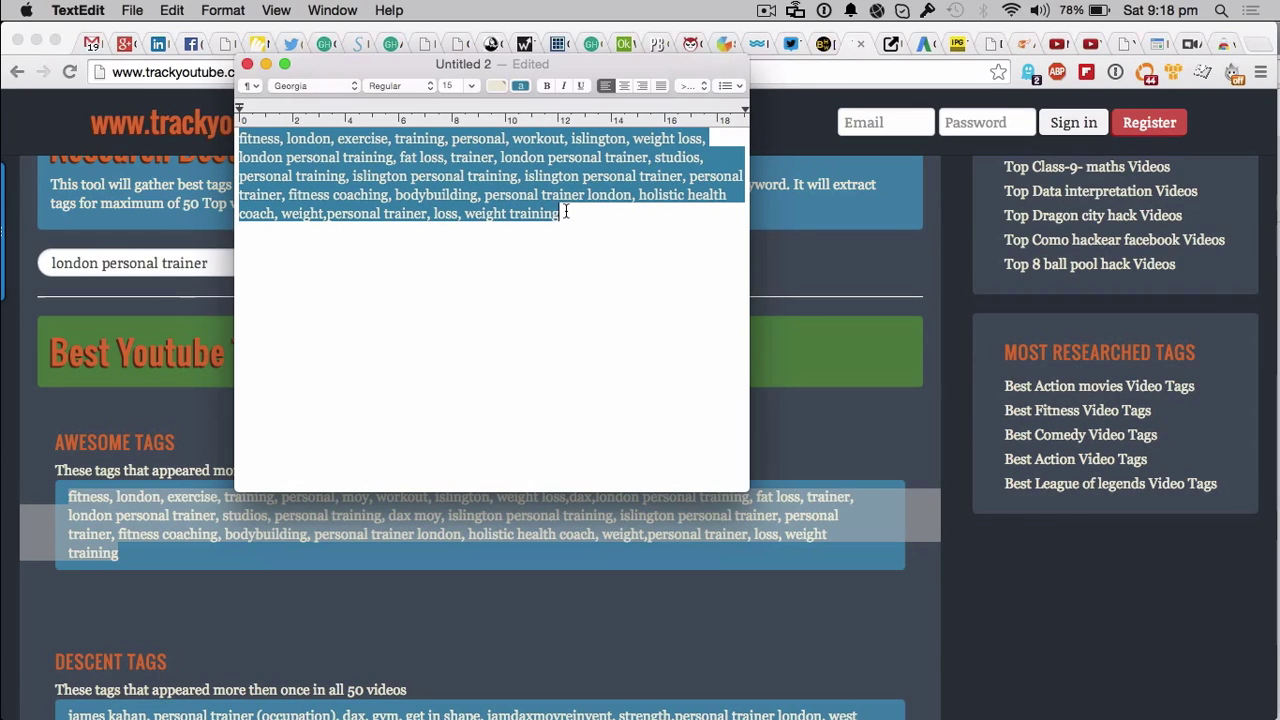
left_click_drag(565, 213, 610, 209)
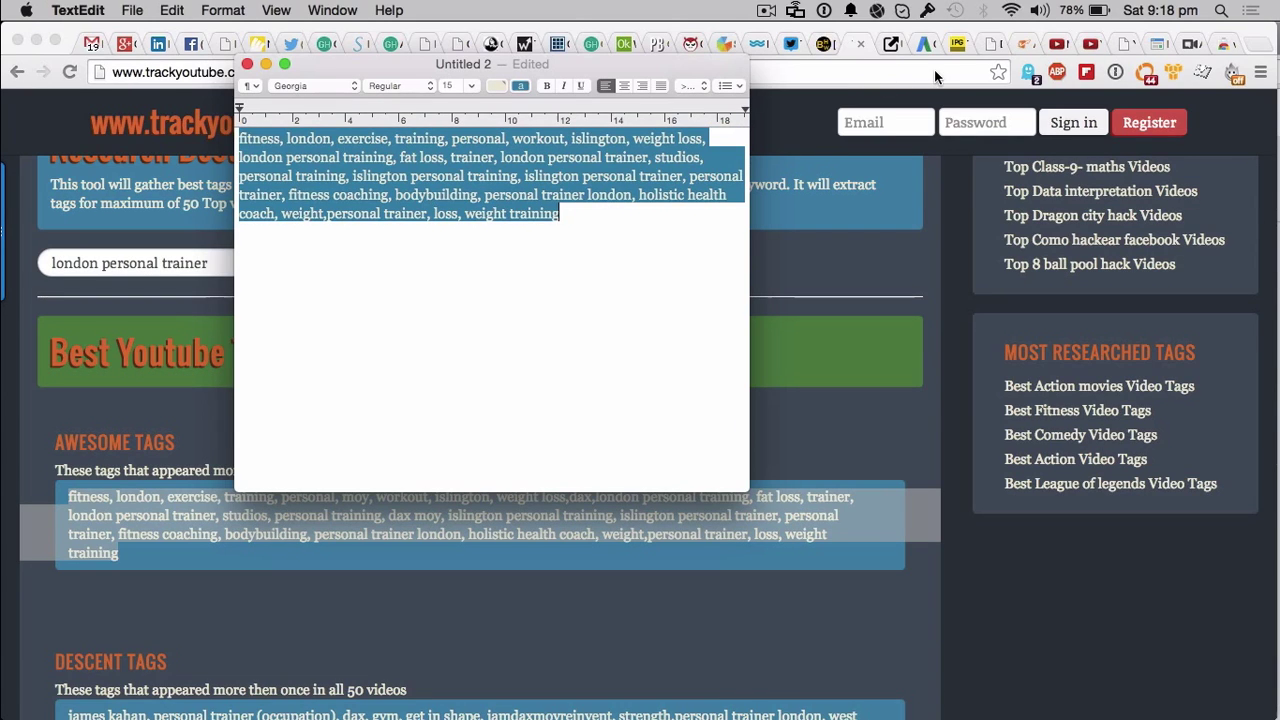
- Switch back to the video's YouTube edit page and open the full Videos list in the Video Manager
left_click(1088, 45)
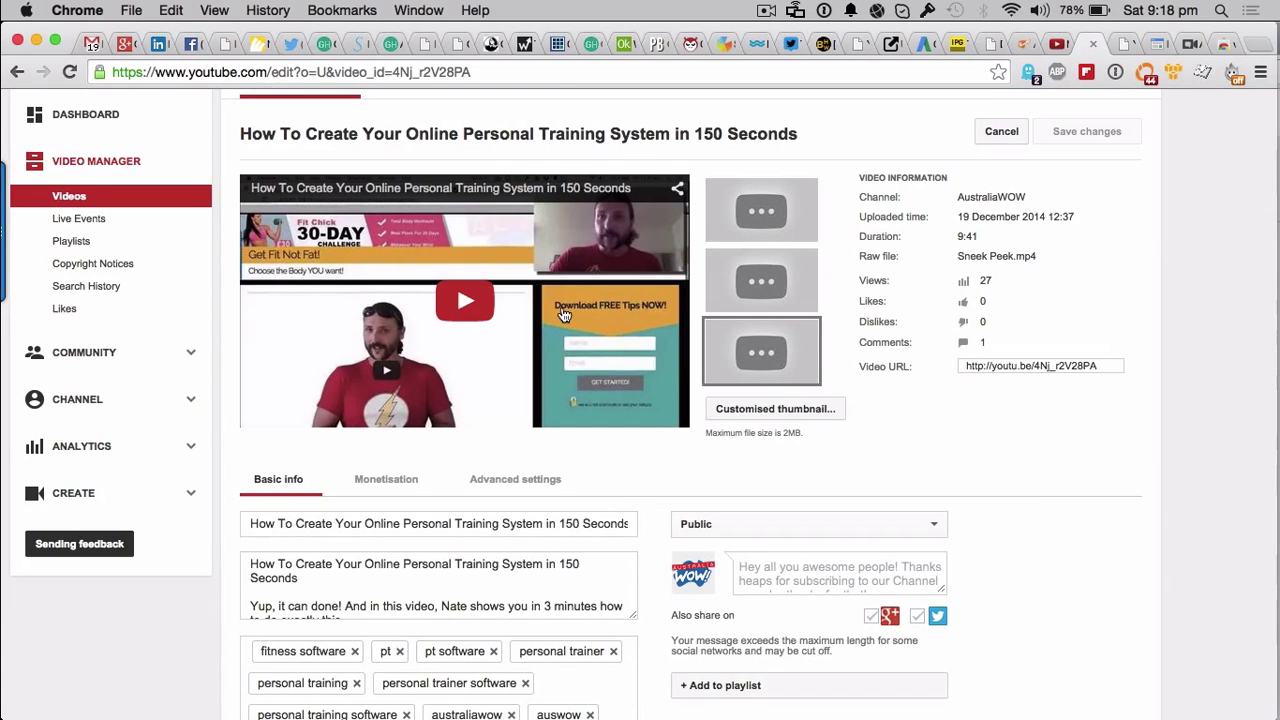
scroll(316, 305, "up", 3)
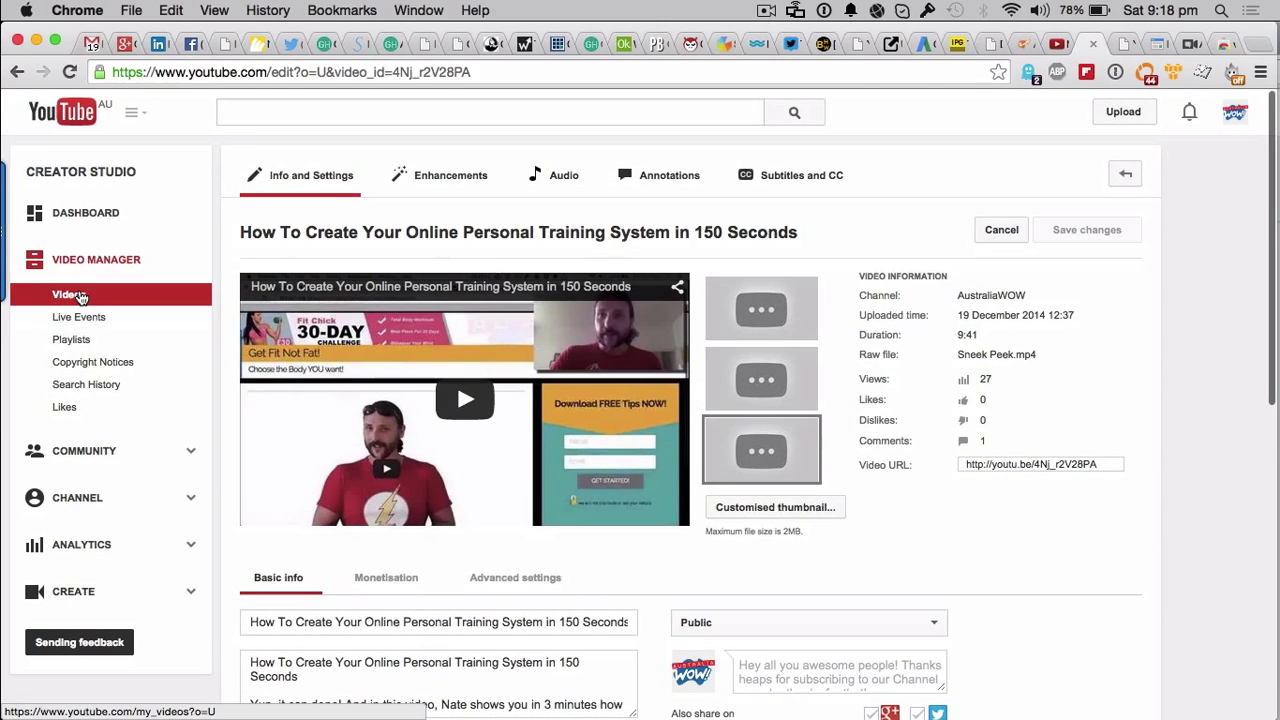
left_click(80, 295)
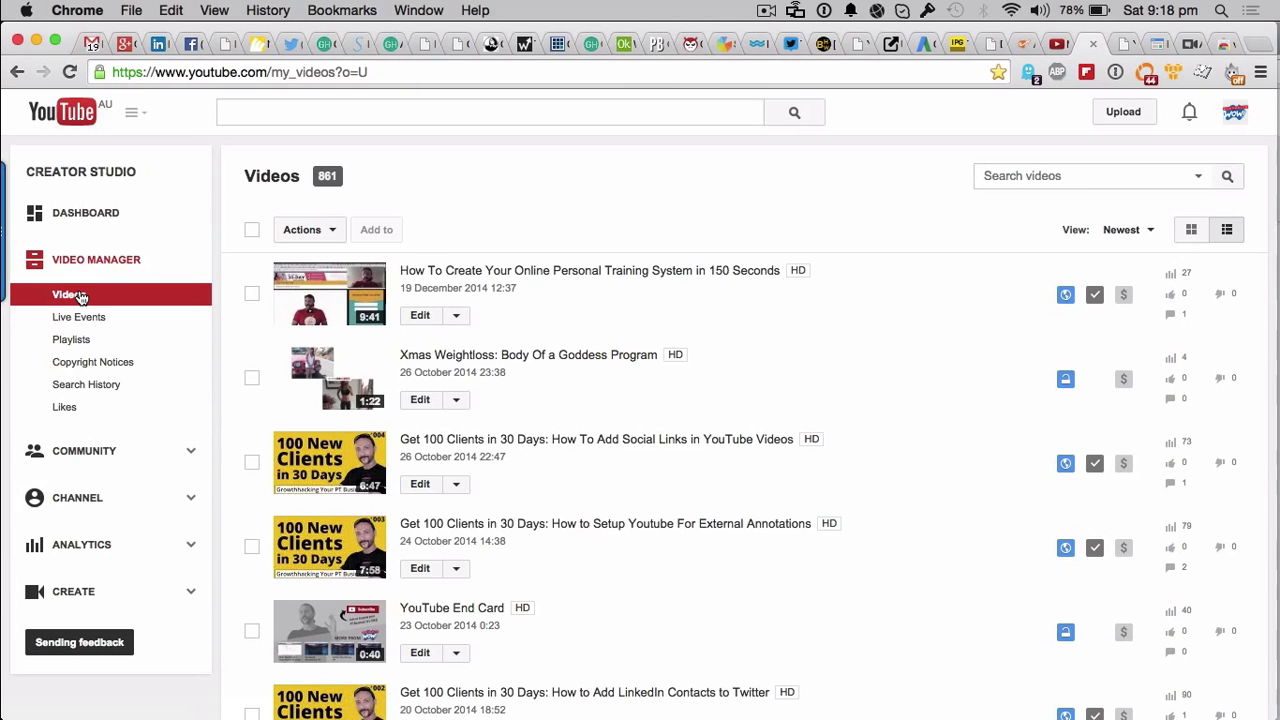
- Select all videos on the page and set up a bulk Tags edit using the Append option
left_click(253, 231)
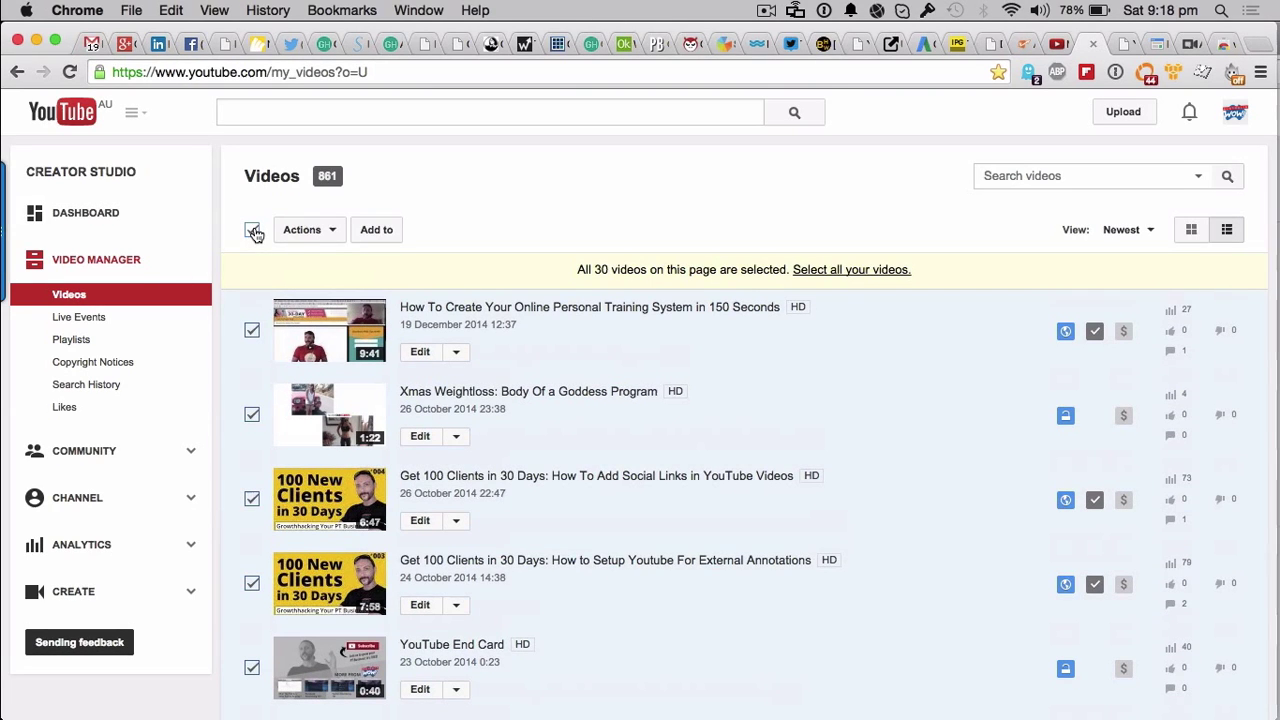
left_click(335, 233)
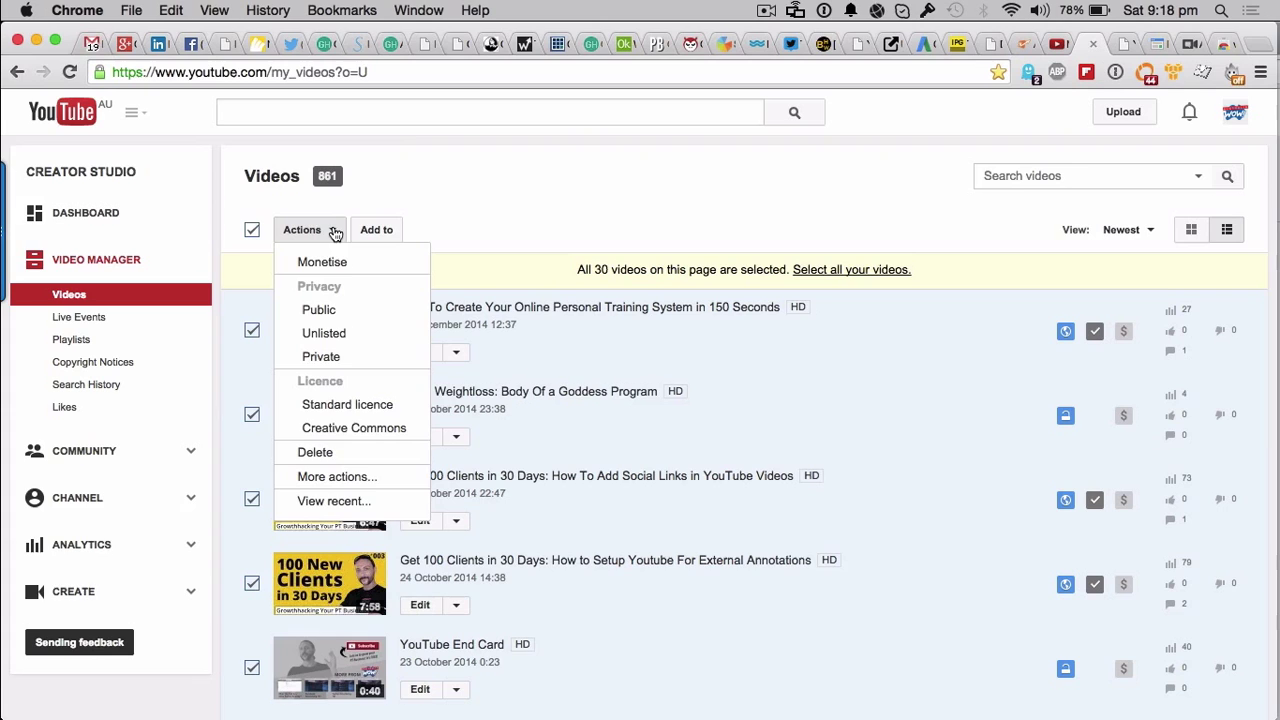
left_click(345, 477)
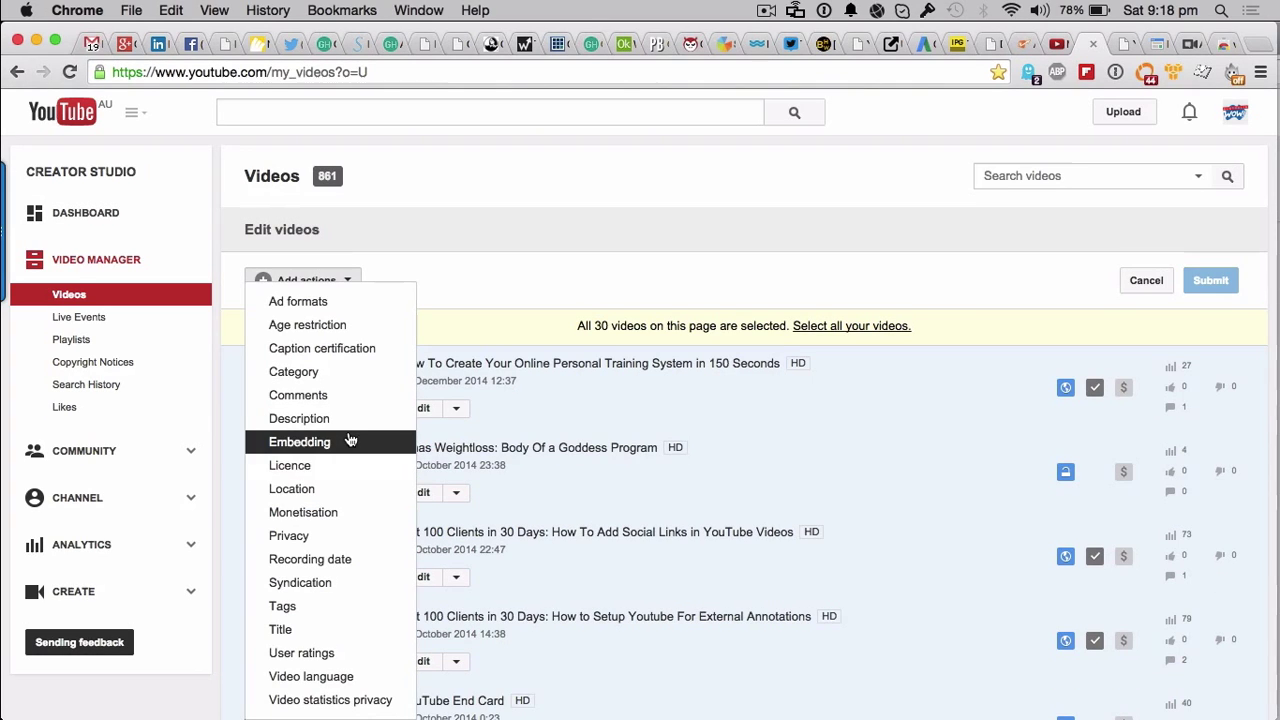
left_click(345, 612)
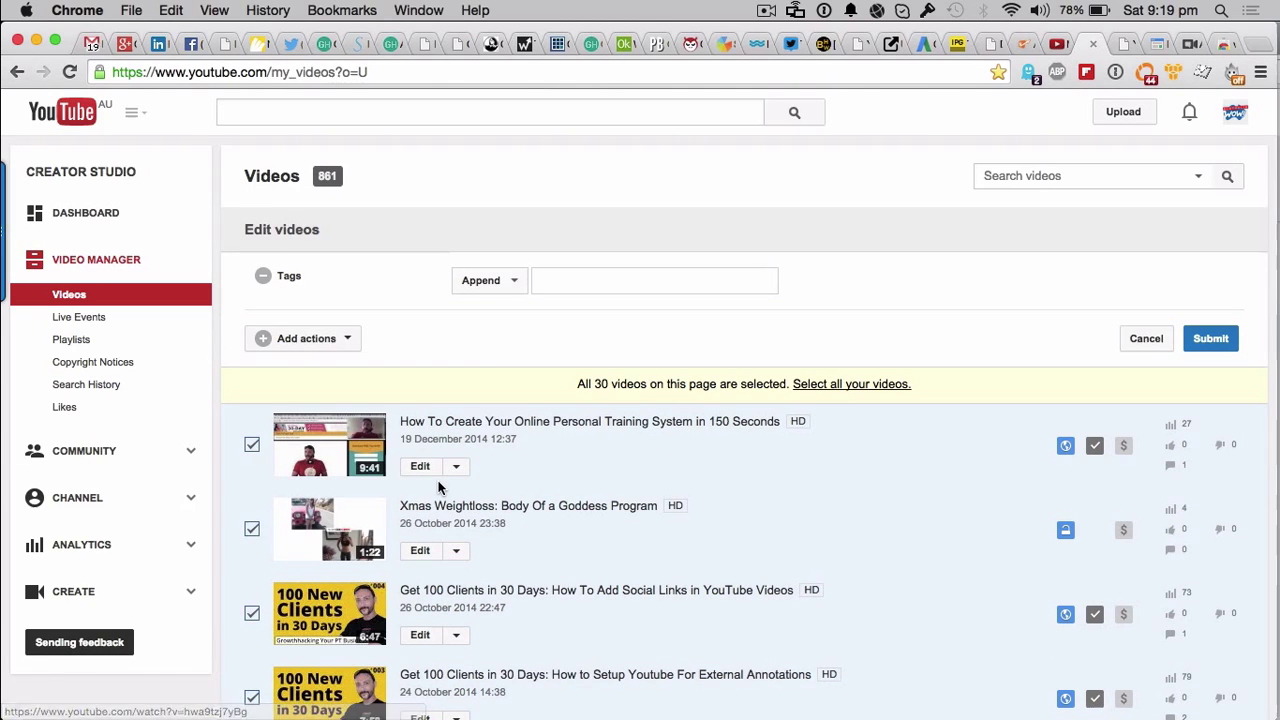
left_click(510, 282)
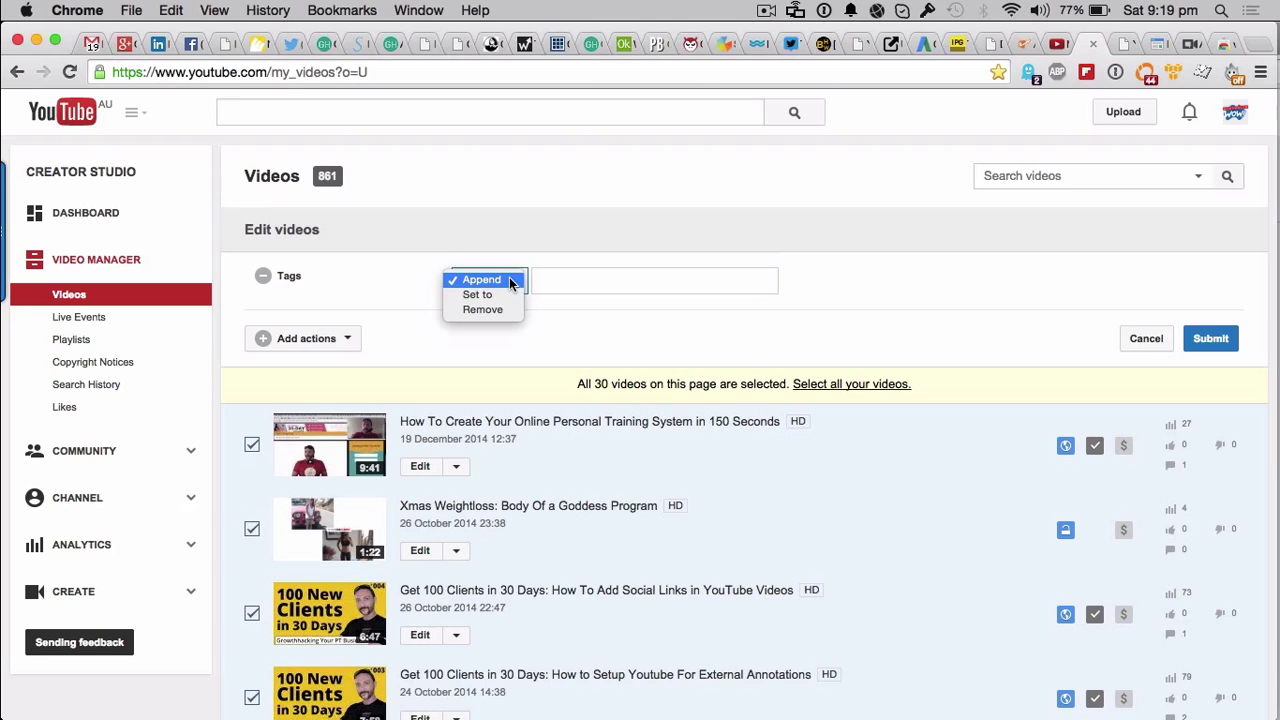
left_click(499, 281)
- Paste the tag list into the bulk Tags field and clear the field again
left_click(549, 280)
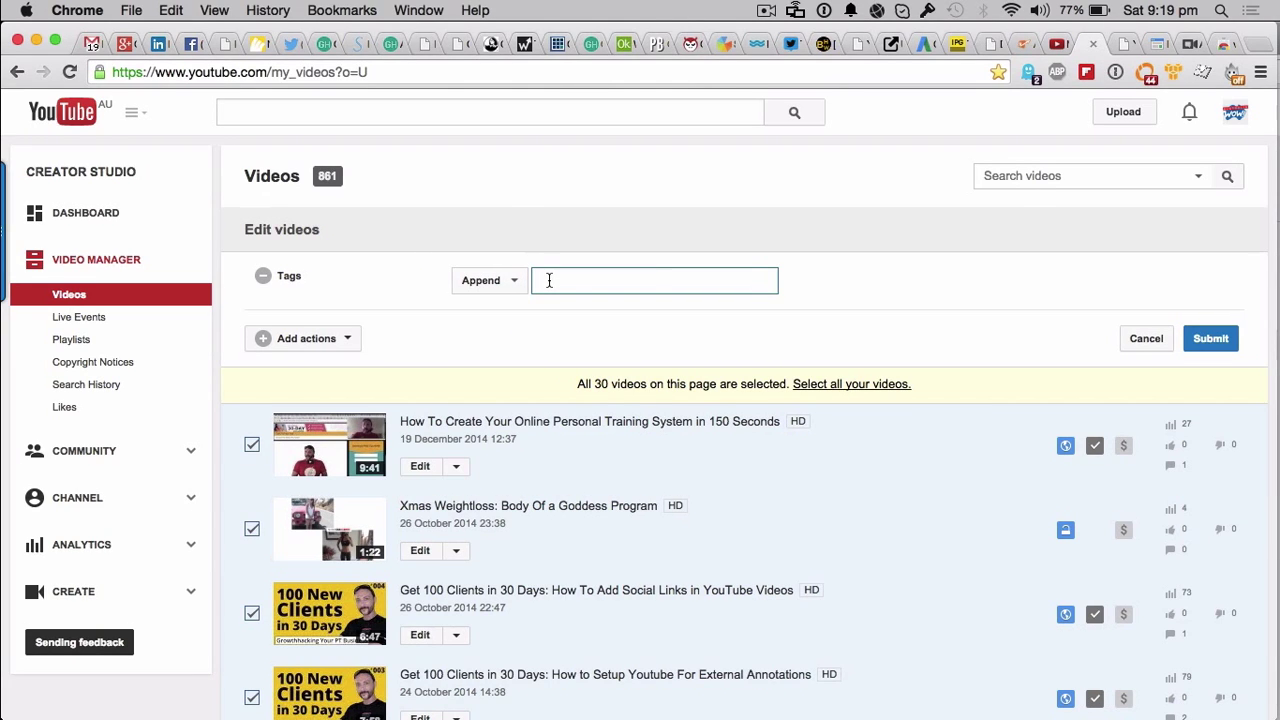
key("super+v")
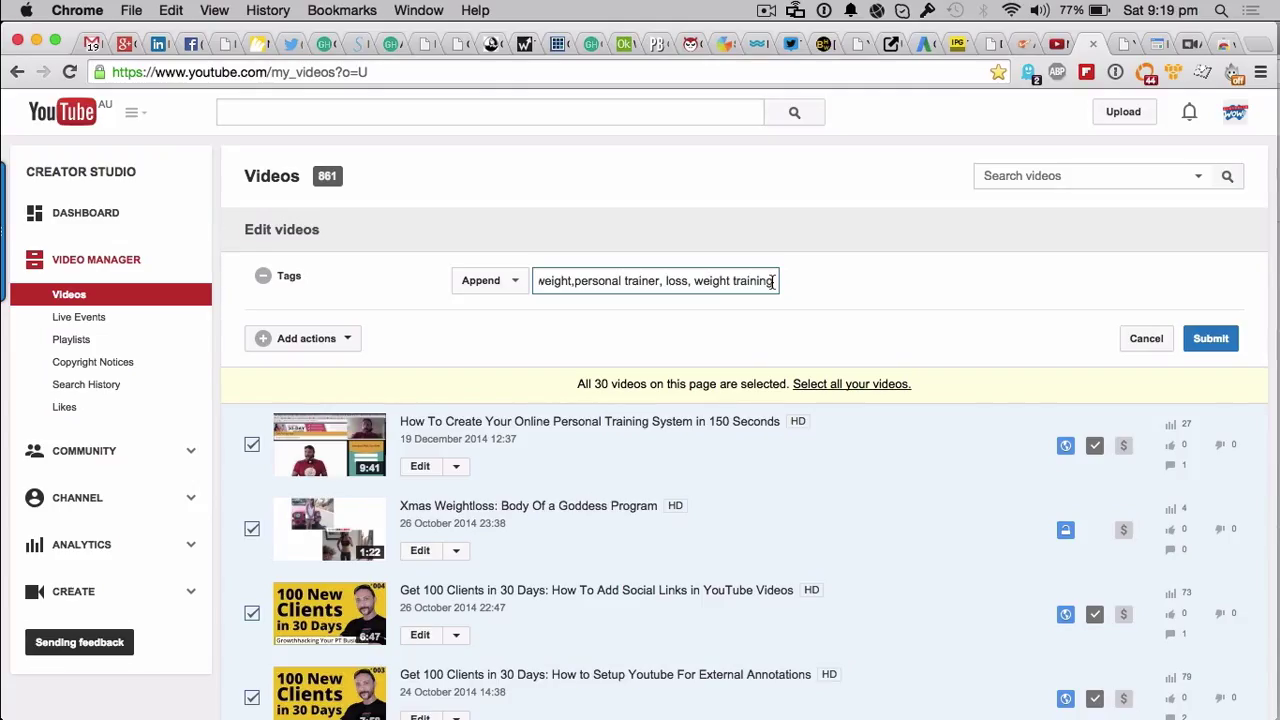
left_click_drag(772, 281, 472, 282)
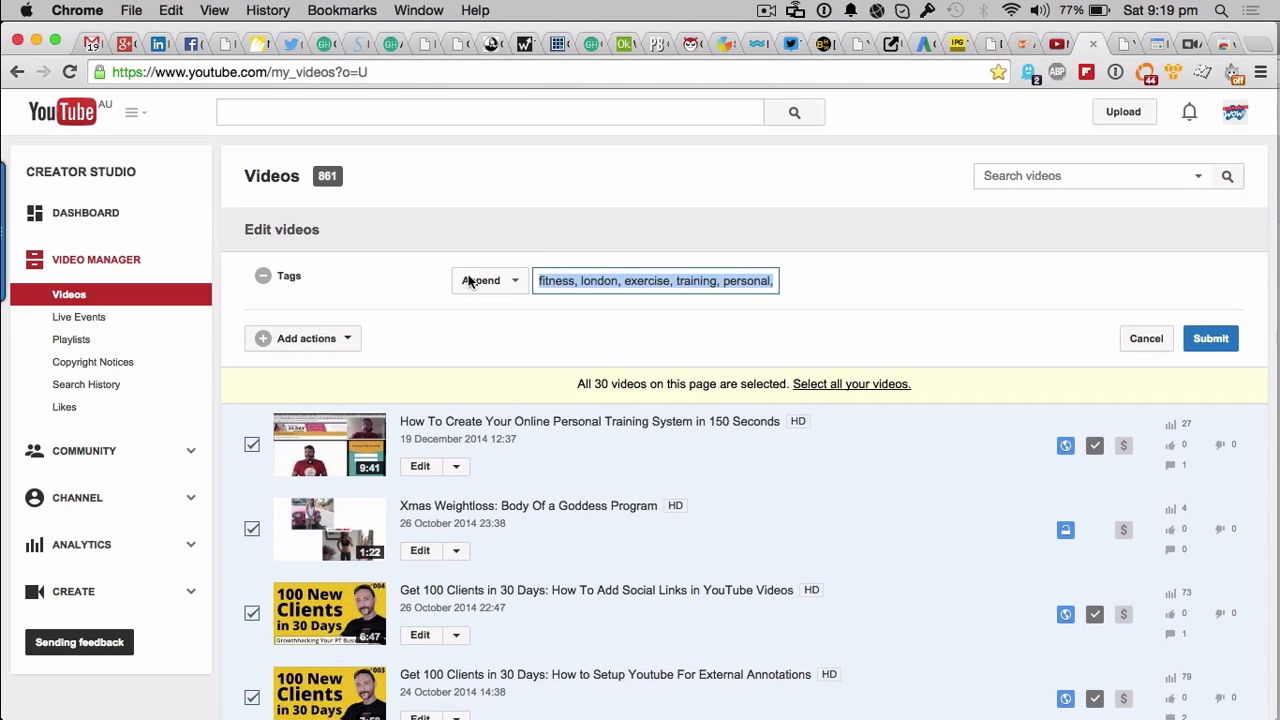
key("BackSpace")
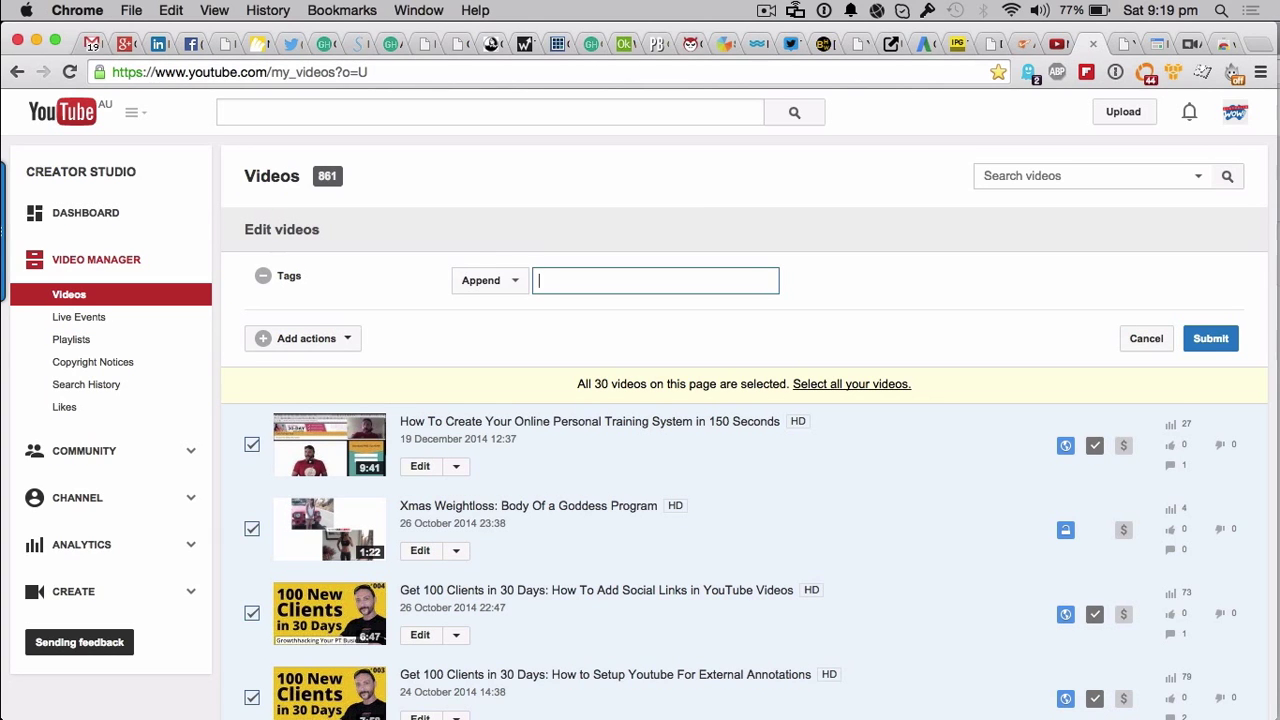
- Switch to the "My Wins Everytime Adwords Campaign Structure" video page and examine which channels its suggested videos belong to
left_click(1057, 44)
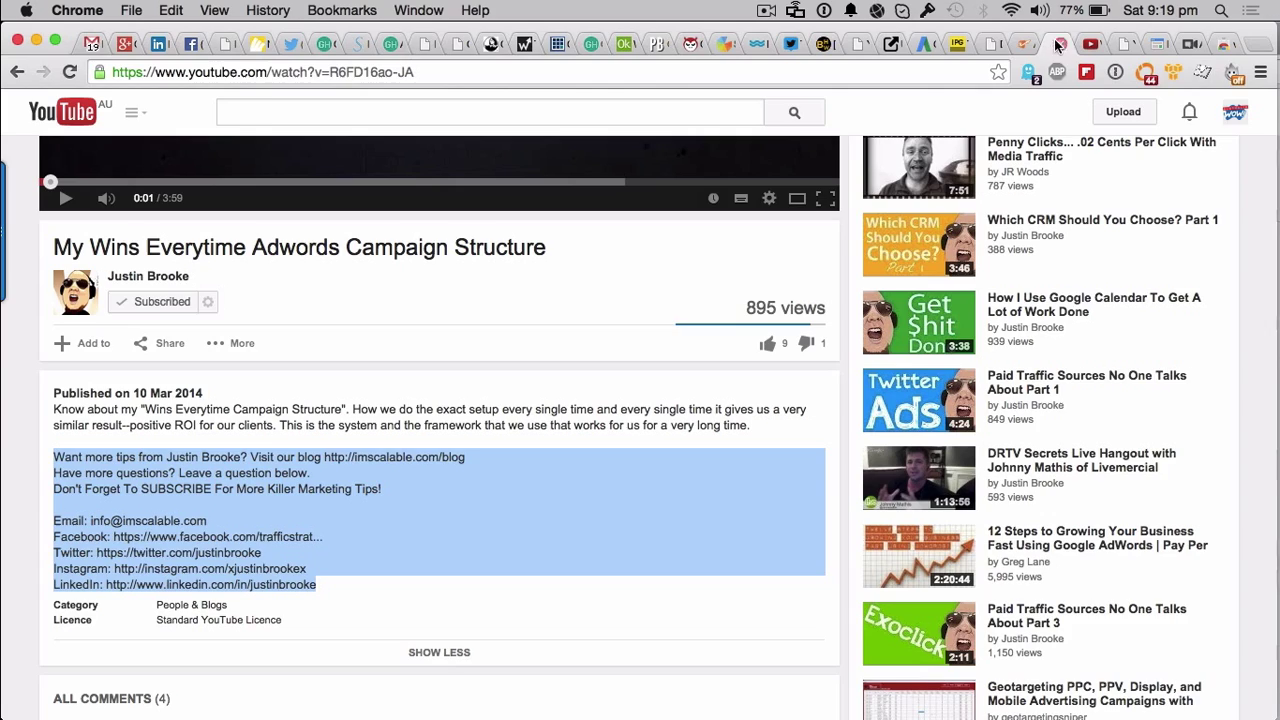
scroll(617, 320, "up", 5)
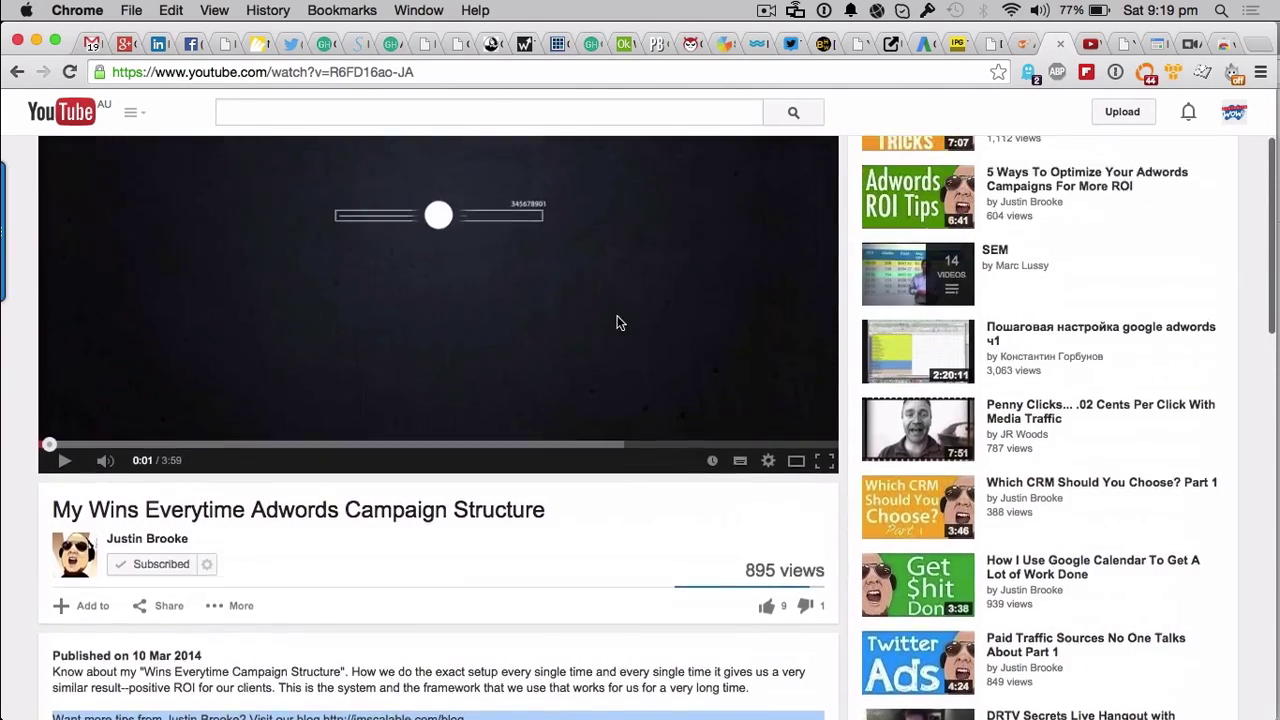
scroll(617, 320, "up", 2)
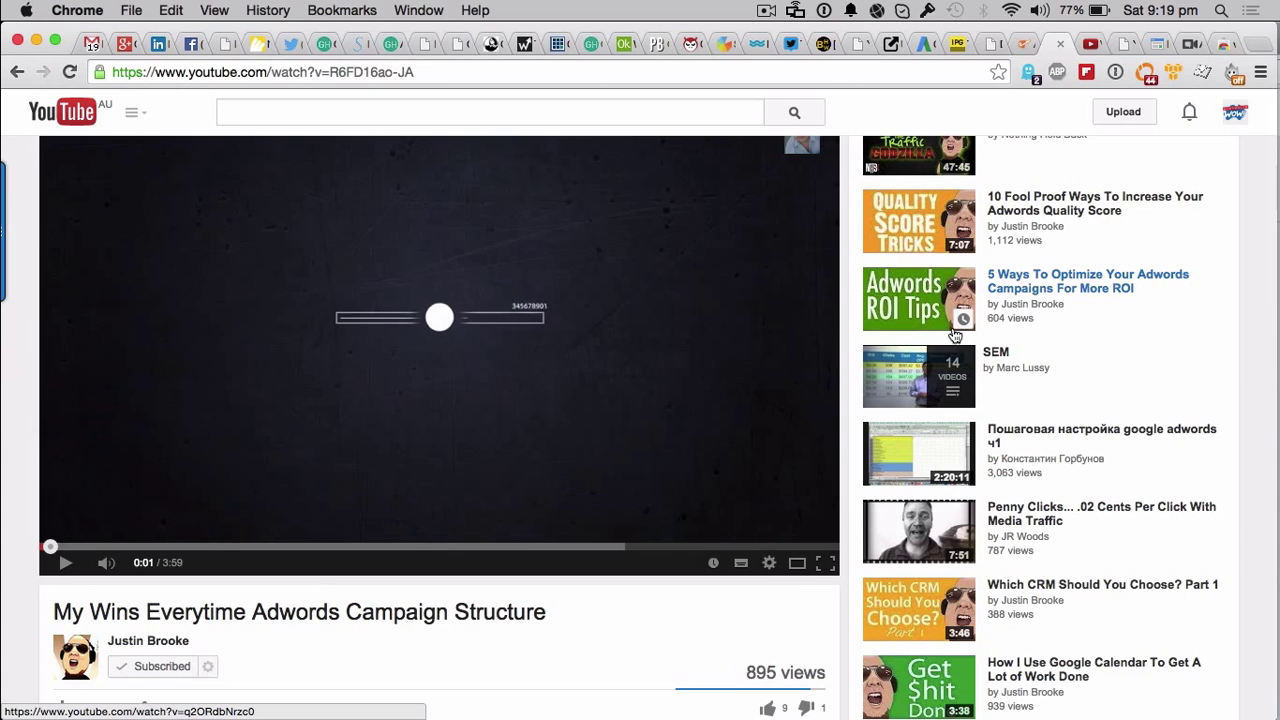
scroll(958, 300, "up", 1)
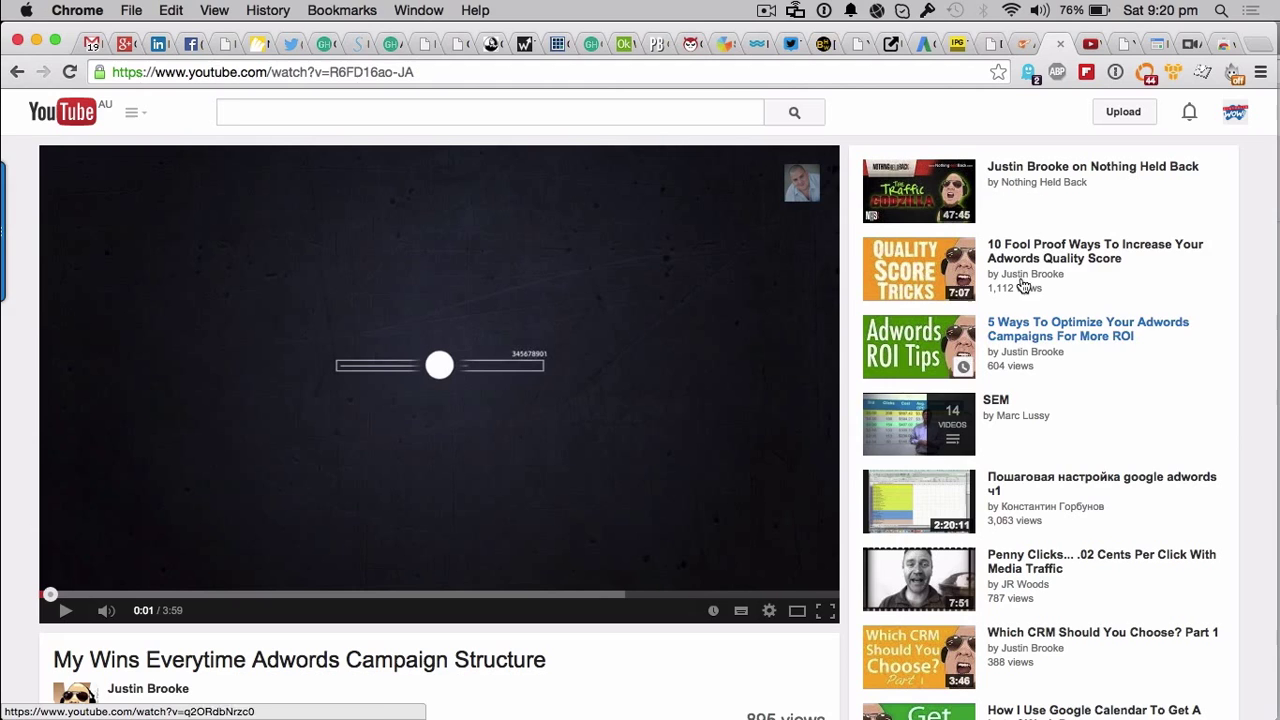
left_click(1006, 646)
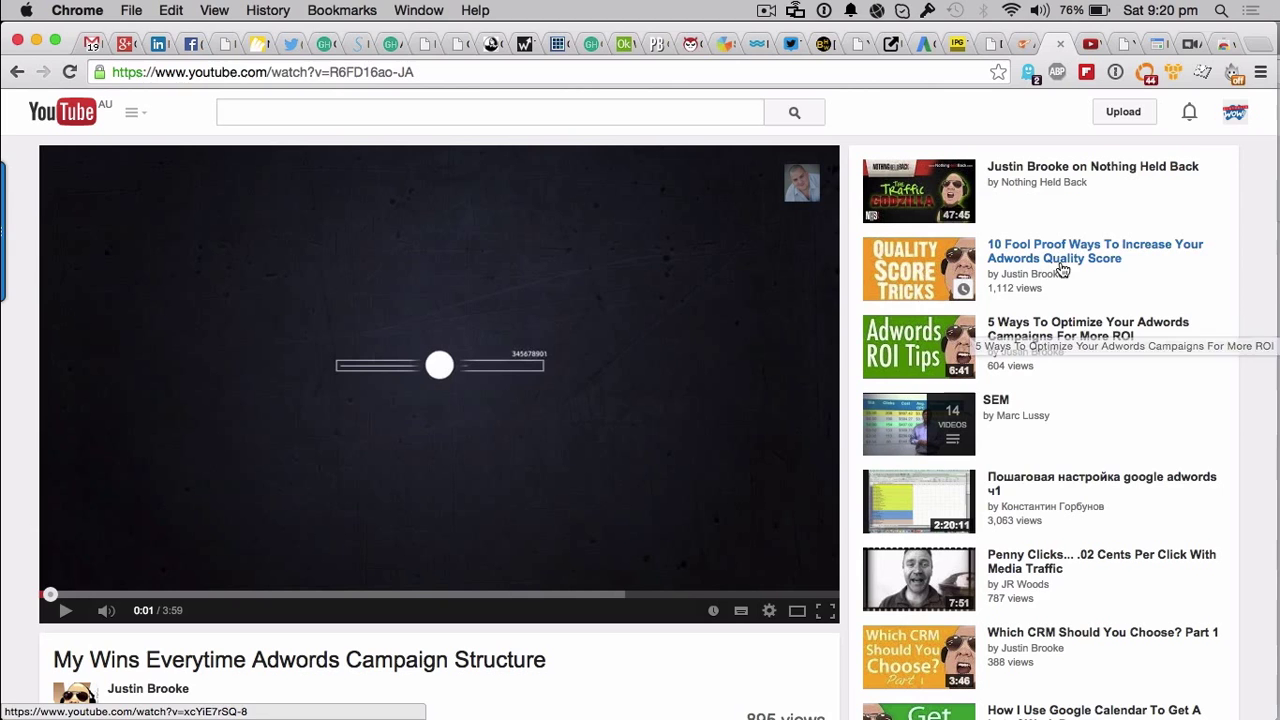
mouse_move(1033, 274)
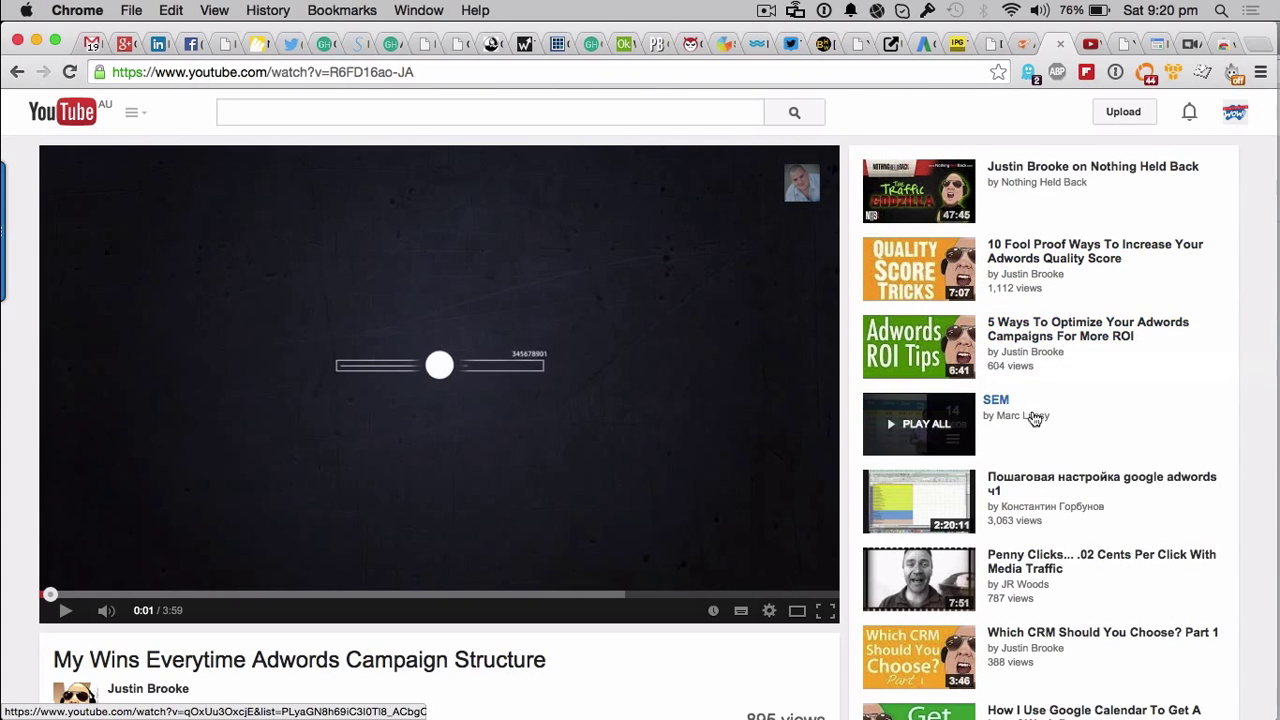
scroll(1080, 470, "down", 5)
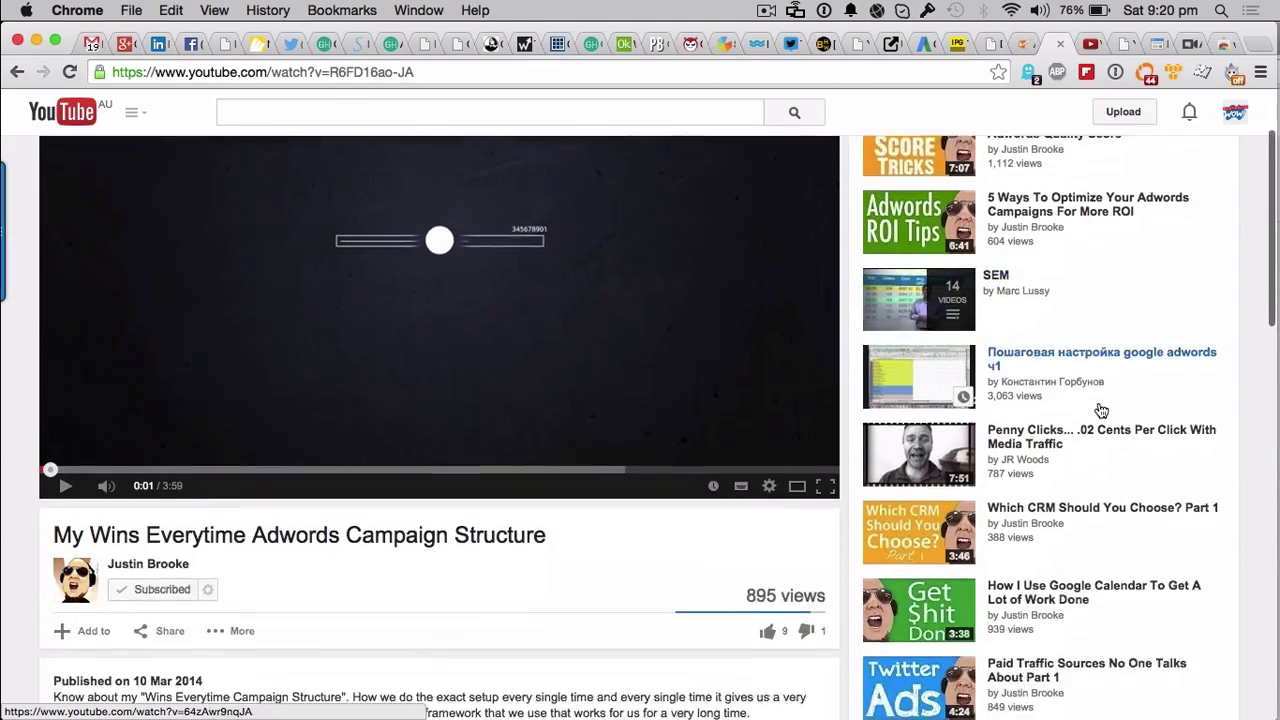
scroll(1098, 401, "down", 1)
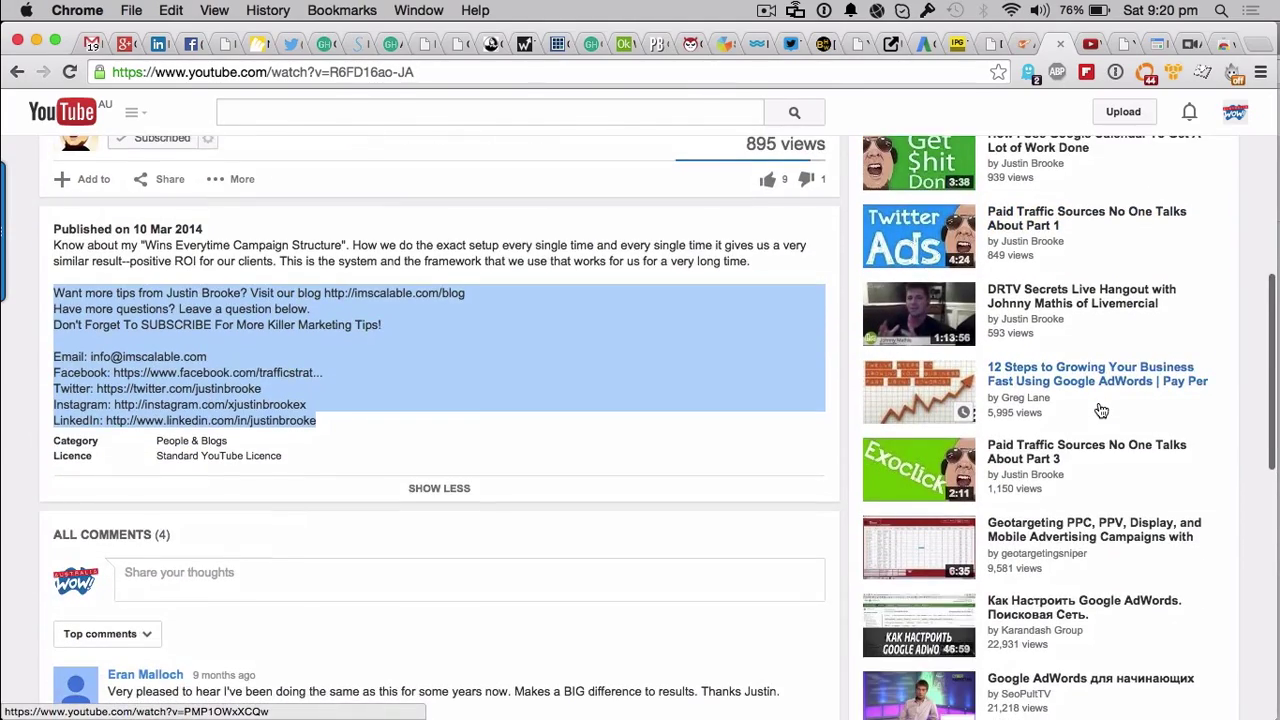
scroll(1100, 408, "up", 10)
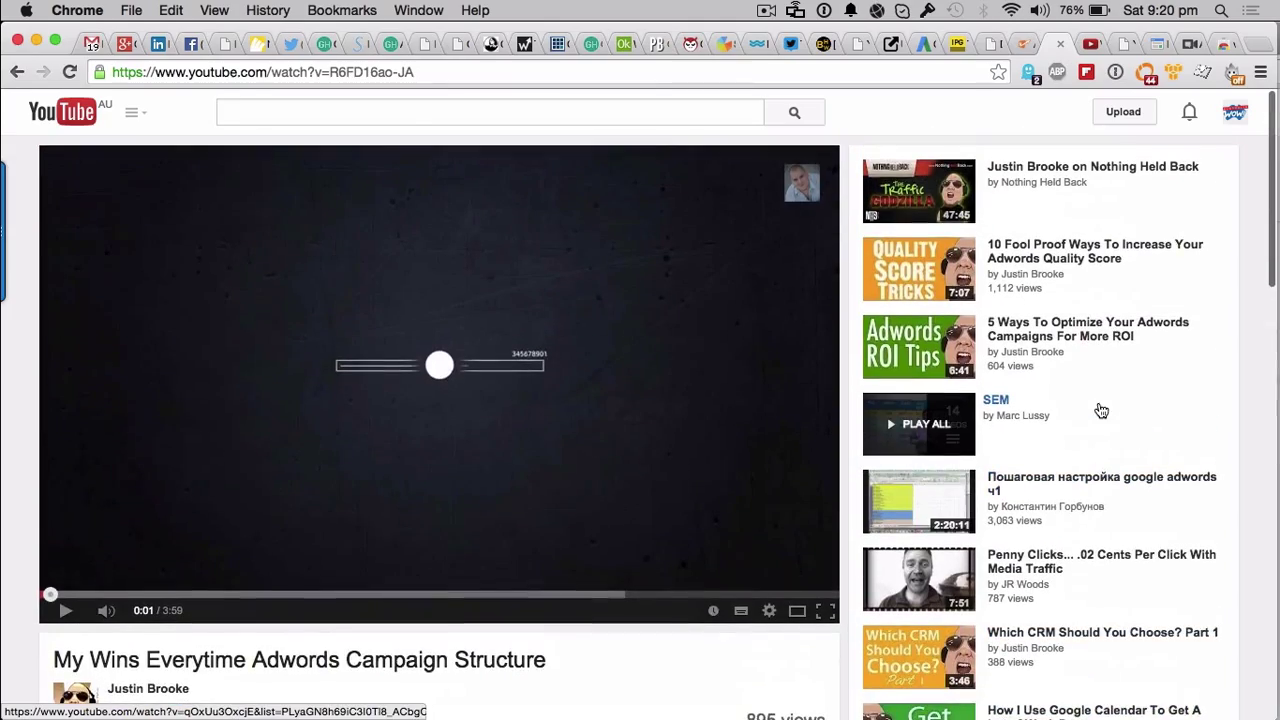
- Return to the bulk edit of the selected videos and enter the channel owner's unique username as the tag to append
left_click(1088, 49)
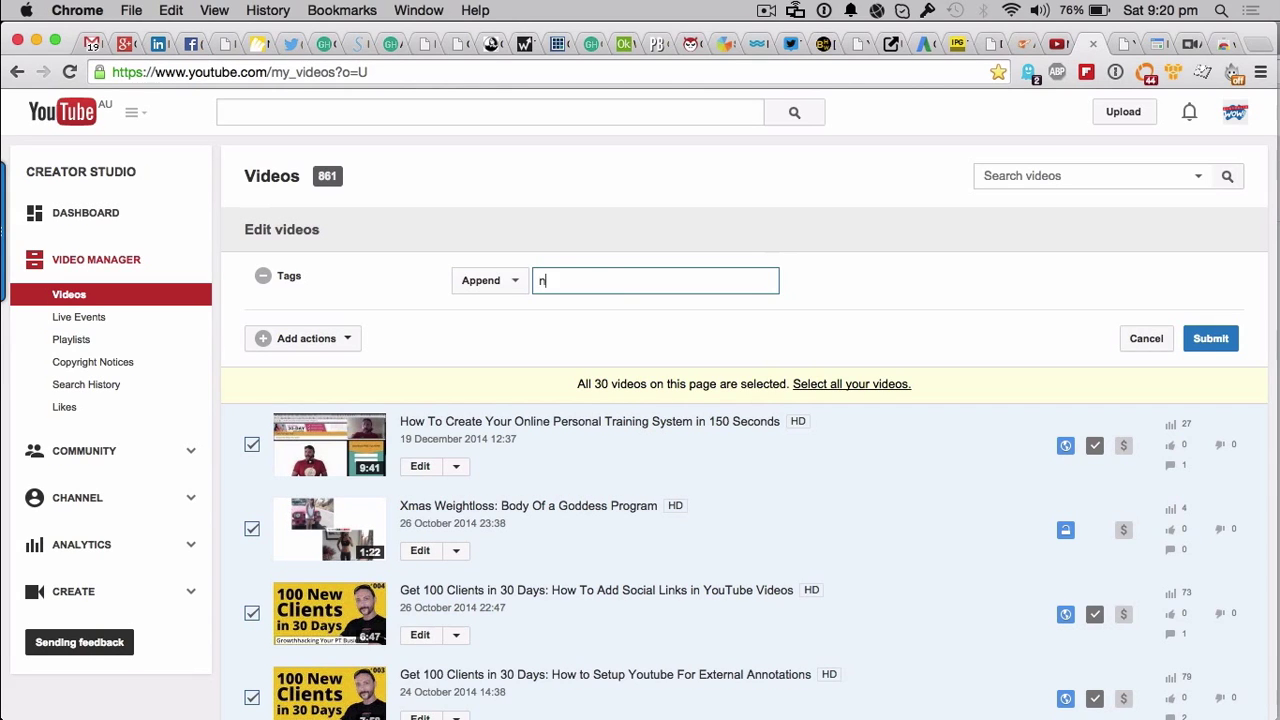
type("than")
type("athanhagu")
- Check the suggested videos on the Adwords campaign video page once more and return to the bulk tag edit
left_click(1050, 44)
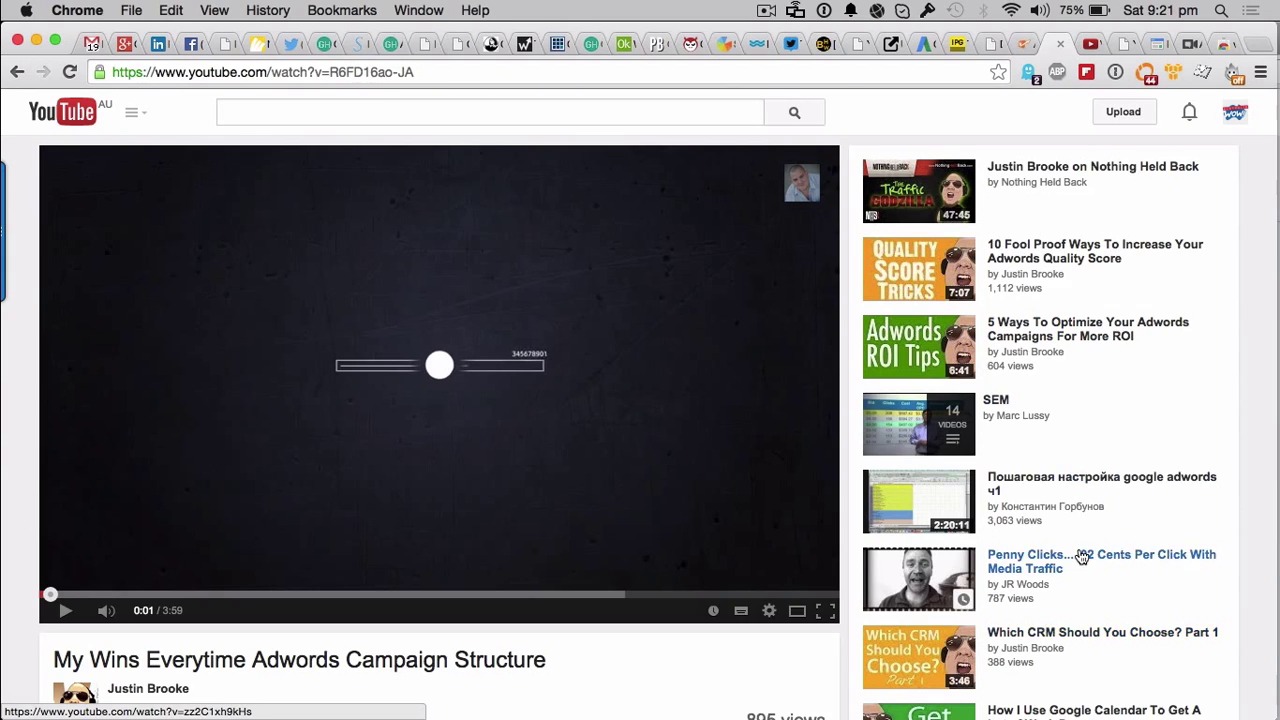
scroll(1080, 556, "down", 4)
scroll(1080, 555, "up", 4)
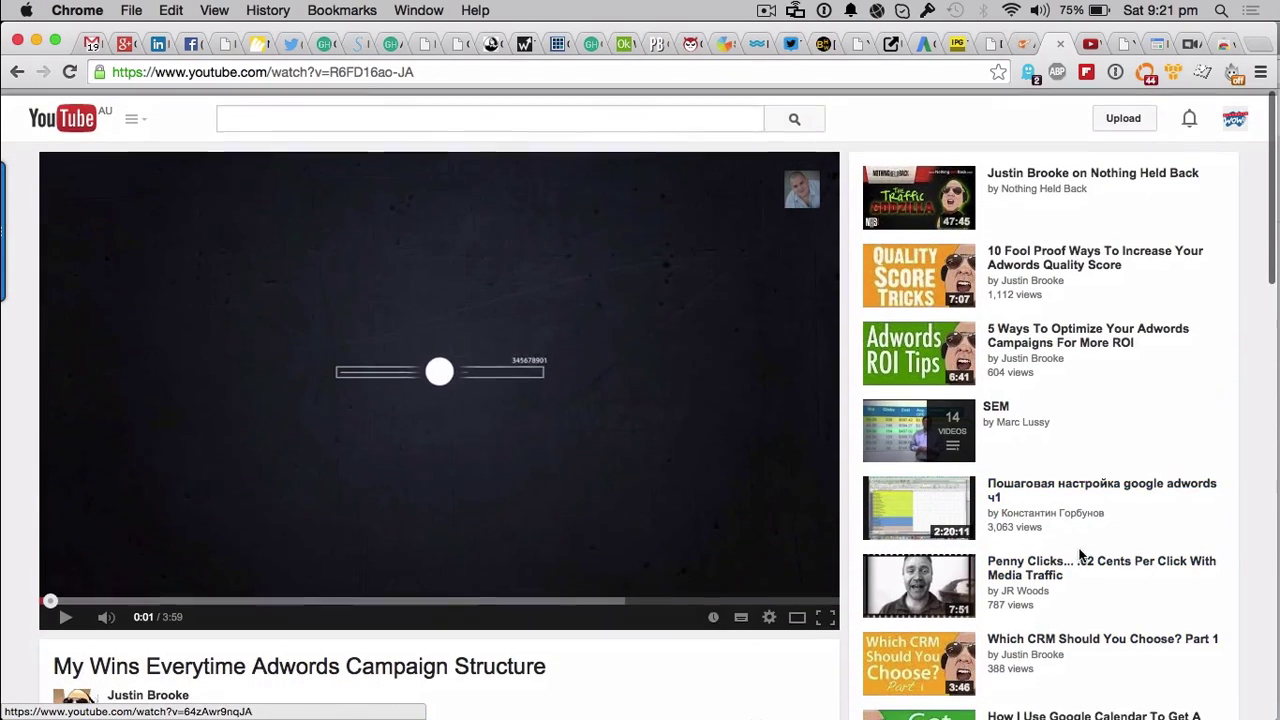
left_click(1088, 47)
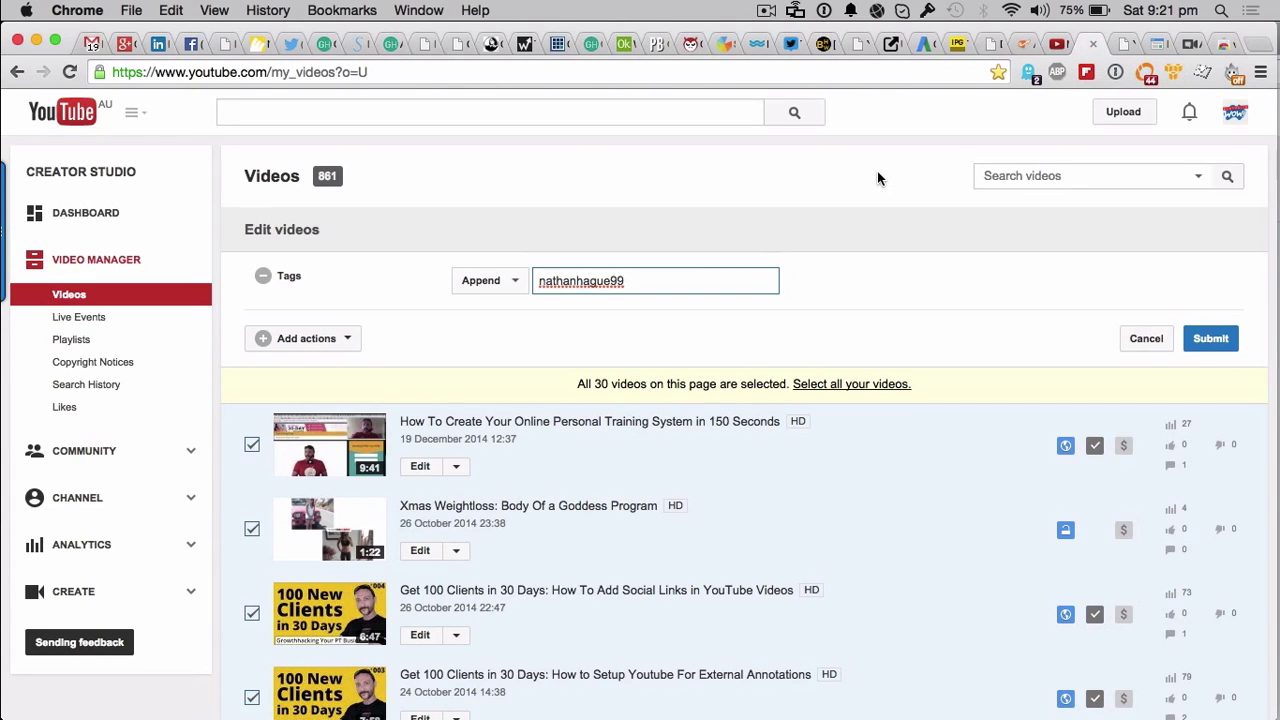